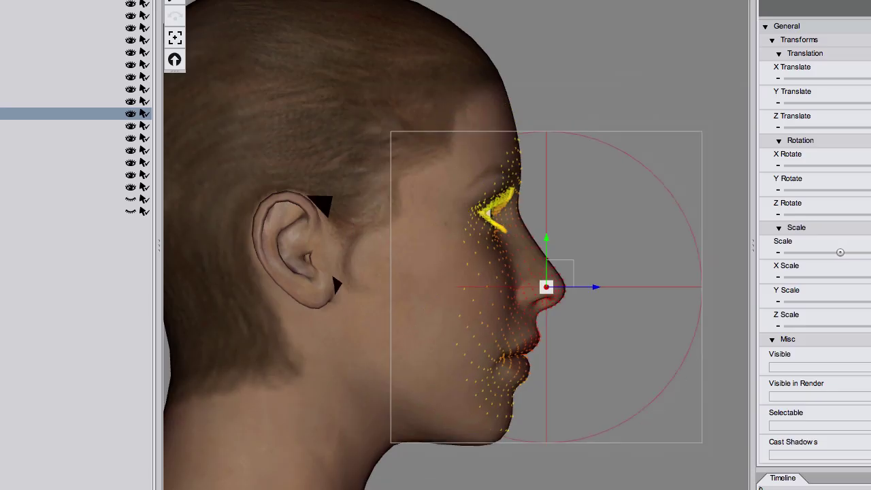
# Shrink the D-Former's influence field to the nose area and nudge the D-Former to reshape the nose
pyautogui.moveTo(852, 288); pyautogui.dragTo(816, 287)
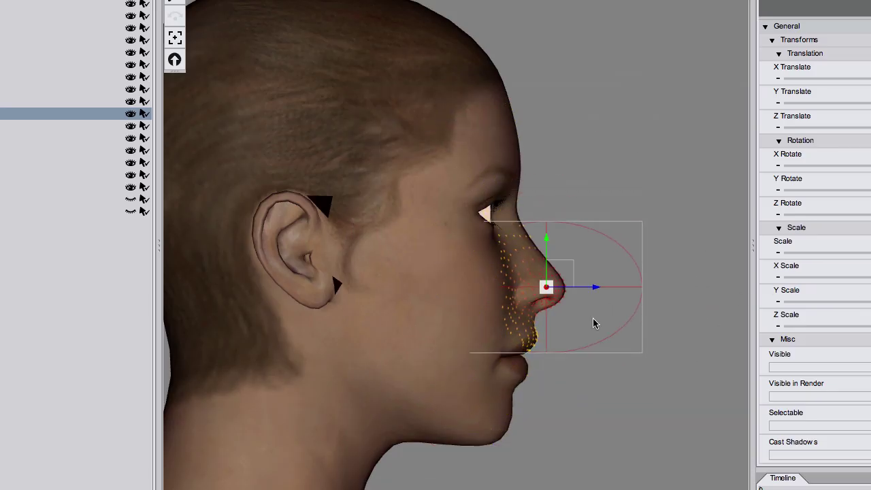
pyautogui.click(325, 204)
pyautogui.moveTo(379, 213)
pyautogui.mouseDown()
pyautogui.moveTo(388, 211)
pyautogui.moveTo(369, 204)
pyautogui.mouseUp()
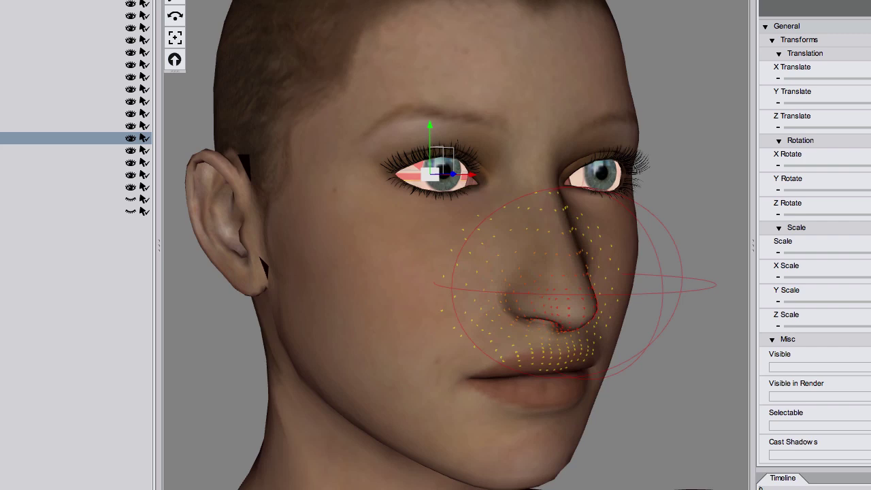
pyautogui.moveTo(354, 379)
pyautogui.mouseDown(button='middle')
pyautogui.moveTo(300, 374)
pyautogui.moveTo(356, 361)
pyautogui.mouseUp(button='middle')
pyautogui.click(356, 361)
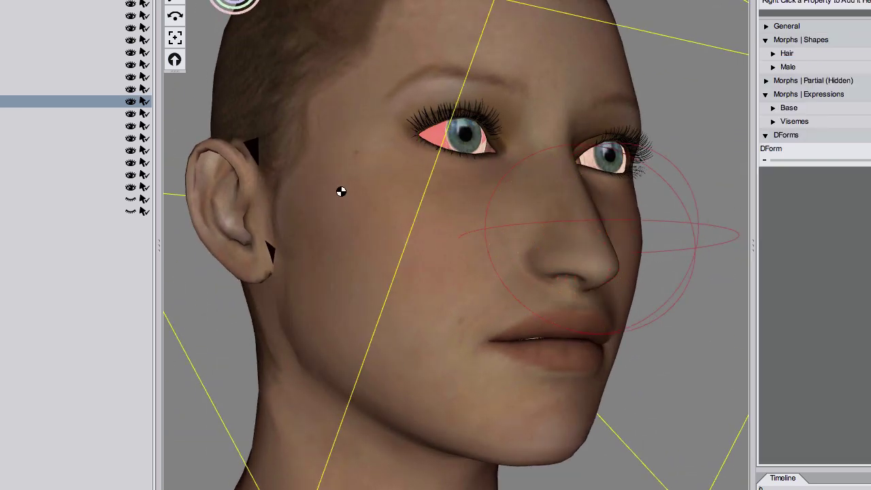
# Reduce the scale of the second D-Former's influence field around the chin and lower cheek
pyautogui.click(410, 248)
pyautogui.click(399, 253)
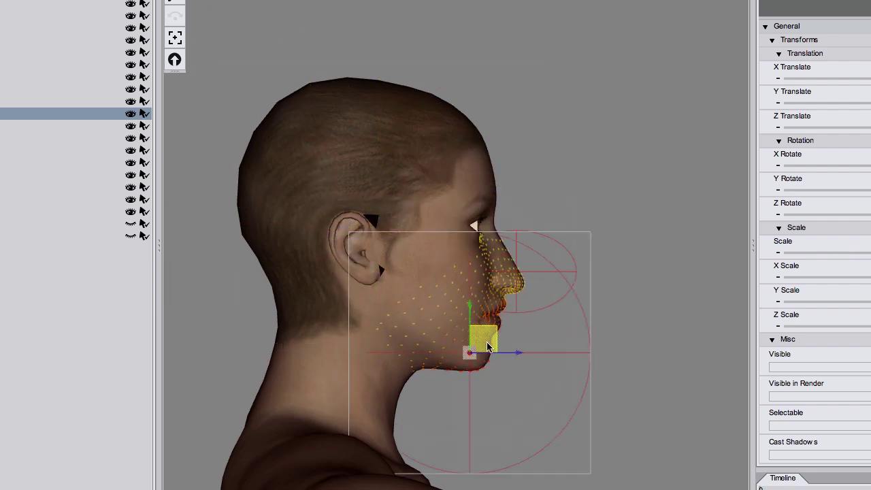
pyautogui.moveTo(861, 253); pyautogui.dragTo(848, 253)
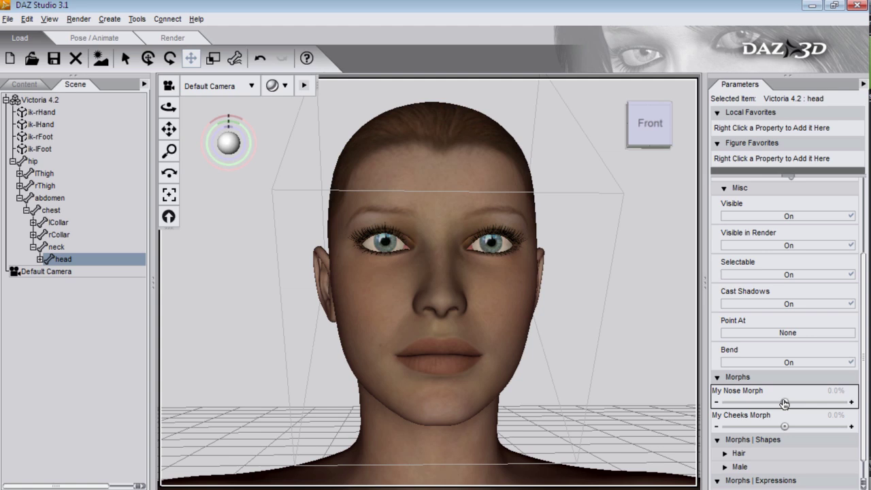
# Raise My Nose Morph to about 211.6% and shift My Cheeks Morph to a negative value
pyautogui.moveTo(784, 402); pyautogui.dragTo(825, 401)
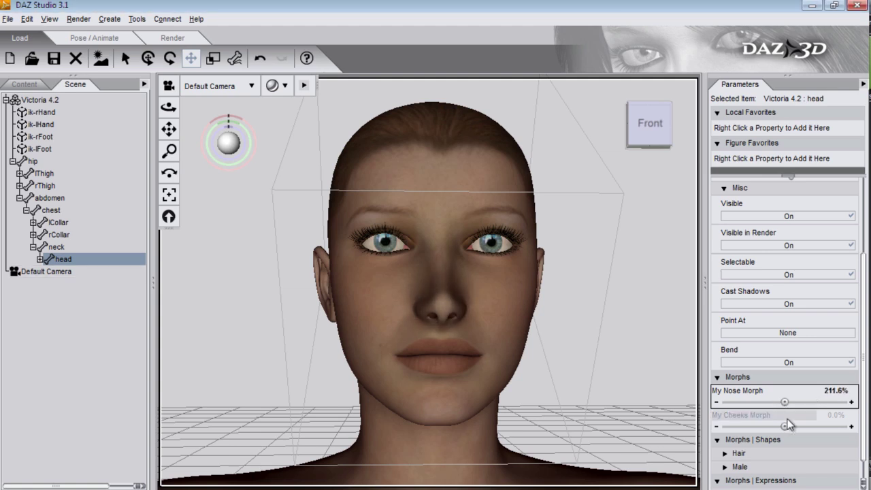
pyautogui.moveTo(785, 426); pyautogui.dragTo(755, 426)
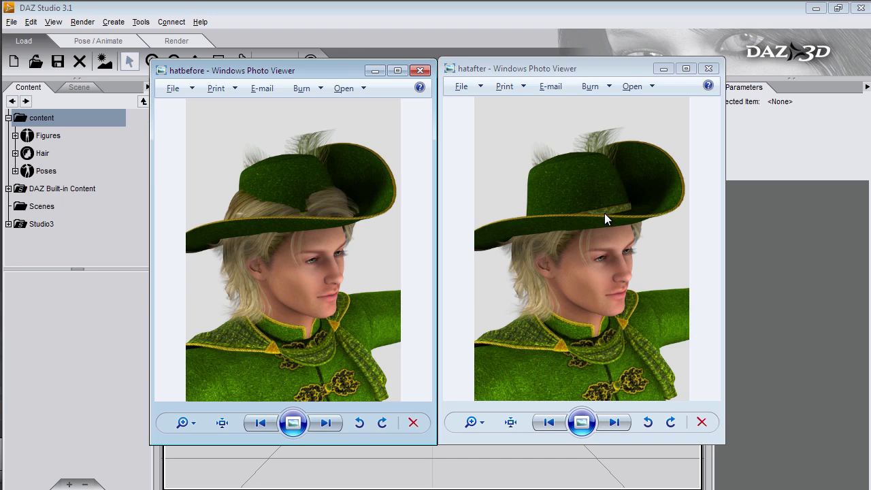
# Close both hat comparison images and create a plane primitive with 100 divisions
pyautogui.click(708, 68)
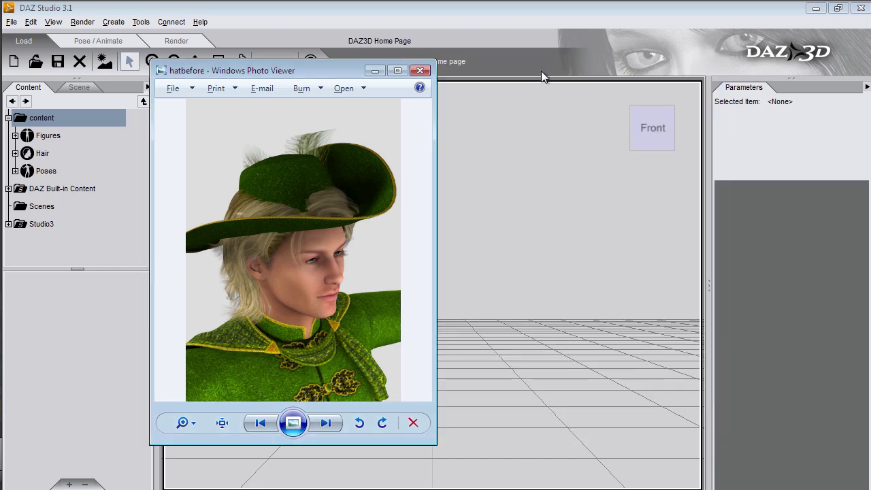
pyautogui.click(419, 70)
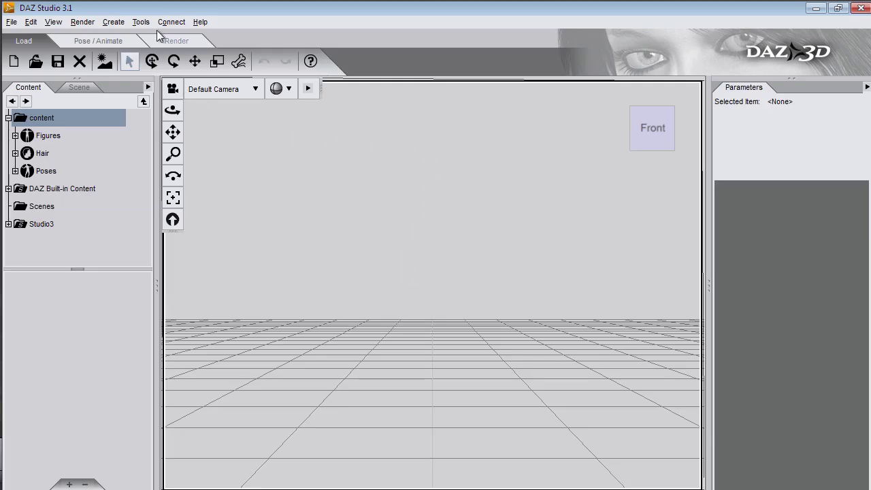
pyautogui.click(113, 22)
pyautogui.click(134, 138)
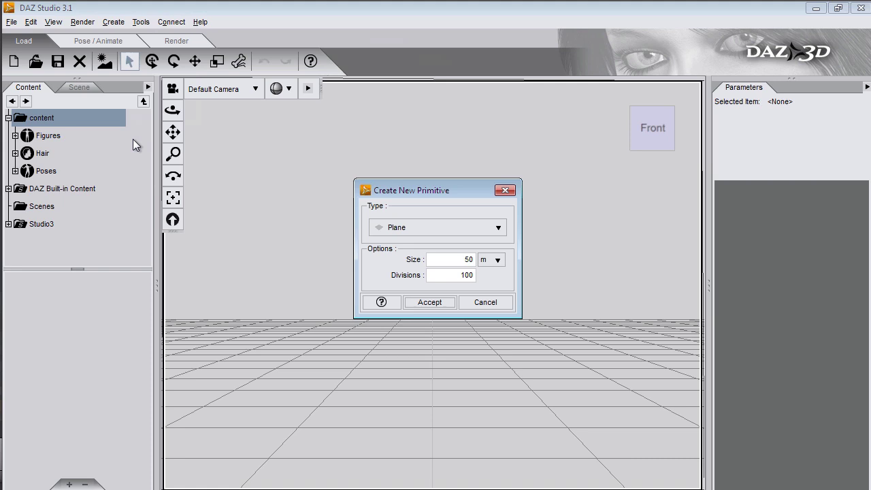
pyautogui.moveTo(451, 261); pyautogui.dragTo(493, 265)
pyautogui.click(443, 300)
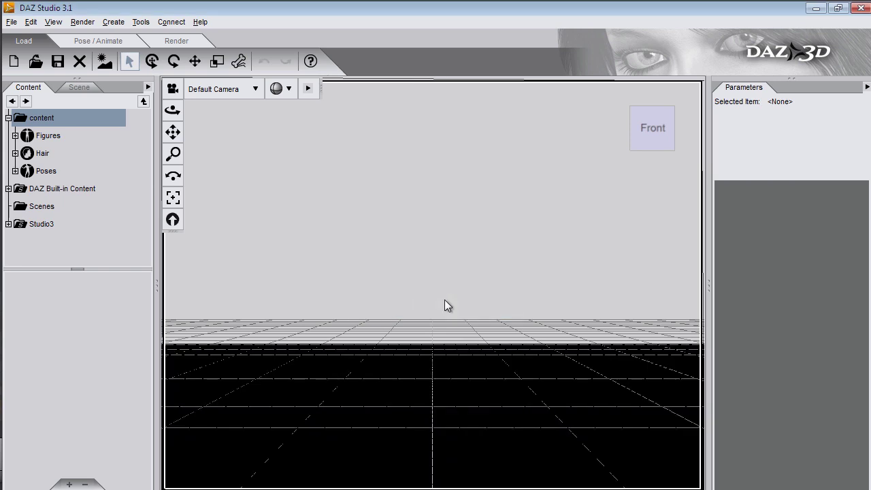
# Set the viewport drawing style to Wire Shaded so the plane's mesh divisions are shown
pyautogui.click(280, 89)
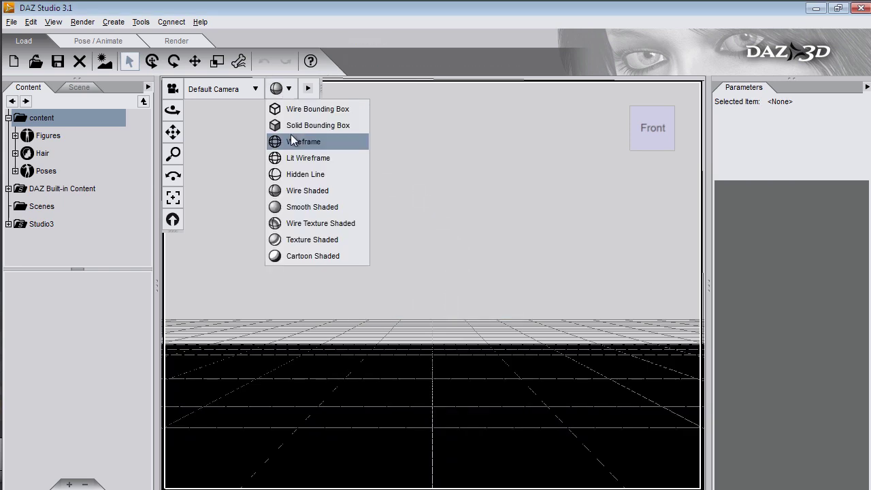
pyautogui.click(304, 197)
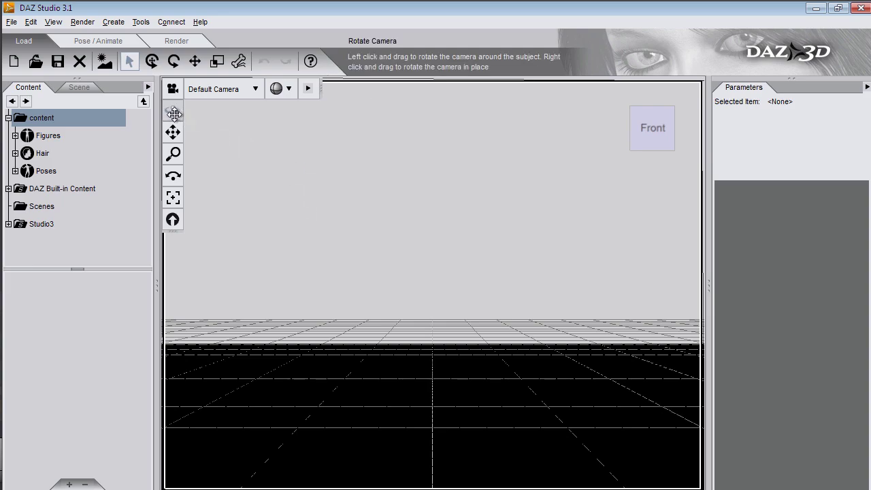
pyautogui.moveTo(172, 110); pyautogui.dragTo(631, 340)
pyautogui.scroll(-12, 576, 300)
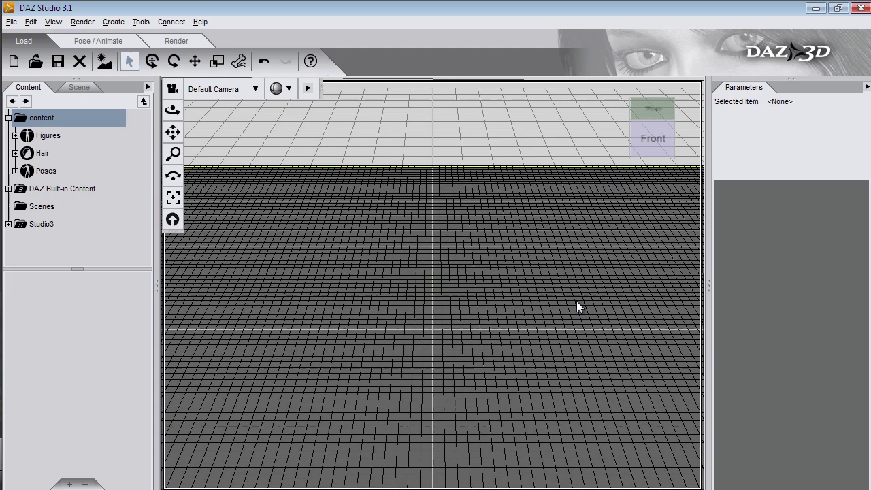
pyautogui.scroll(-5, 576, 301)
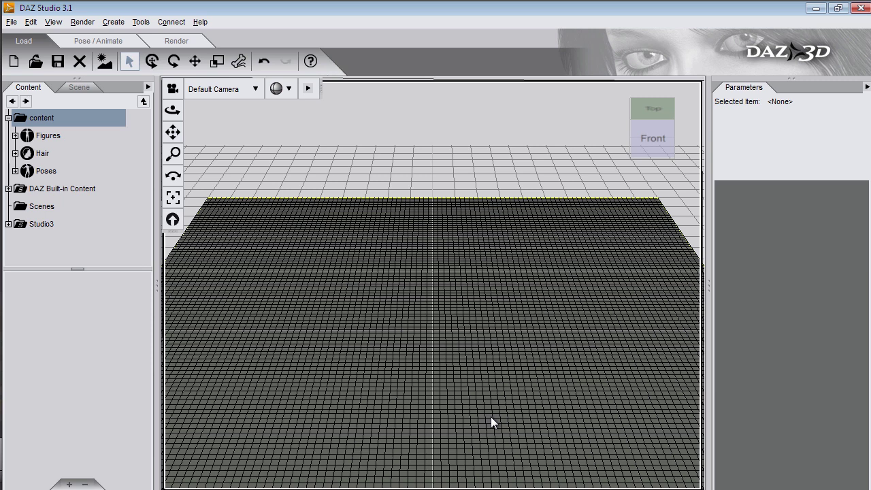
# Create a D-Former named Hill on the plane and expand its field, base and D-Former entries in the scene hierarchy
pyautogui.click(79, 87)
pyautogui.click(68, 104)
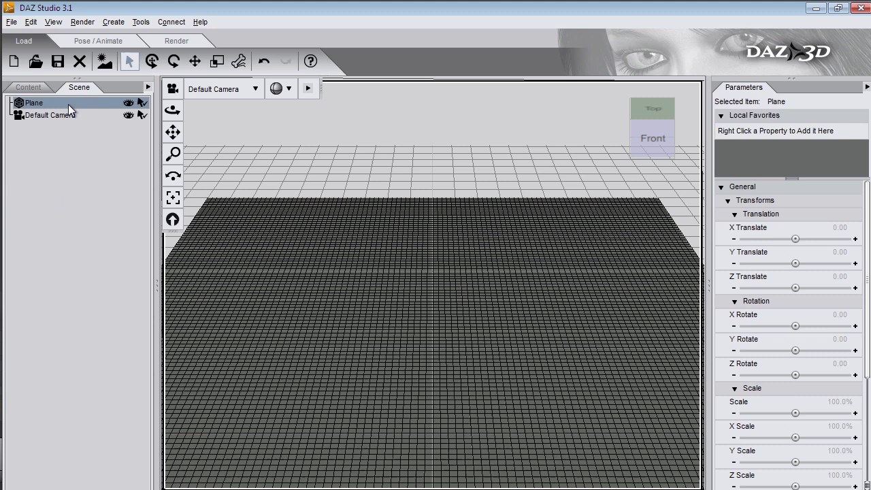
pyautogui.doubleClick(68, 104)
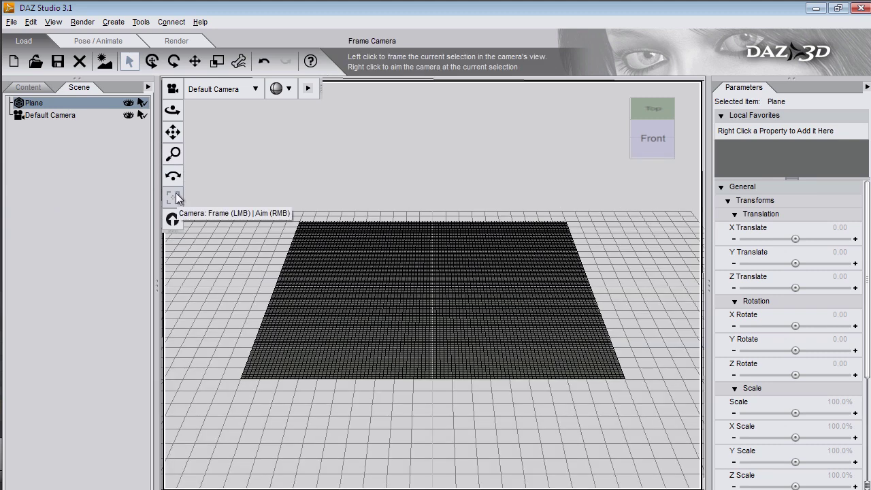
pyautogui.click(112, 22)
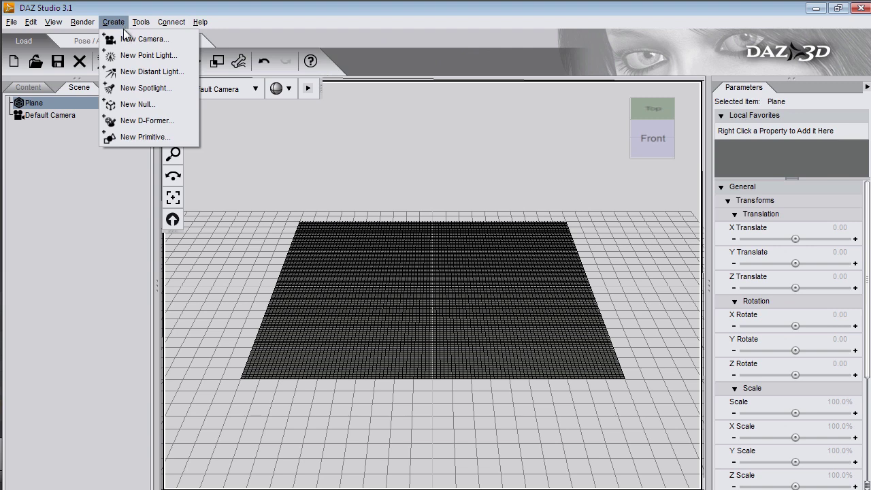
pyautogui.click(129, 119)
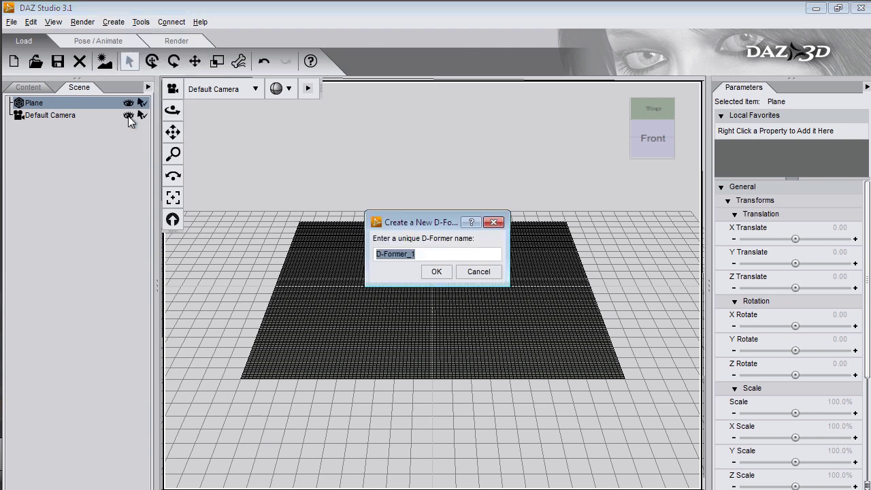
pyautogui.write('AB')
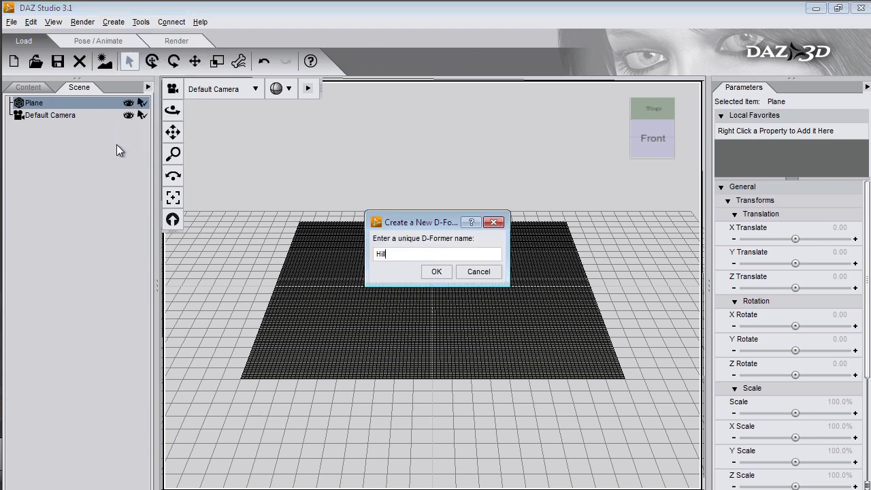
pyautogui.click(439, 272)
pyautogui.click(10, 103)
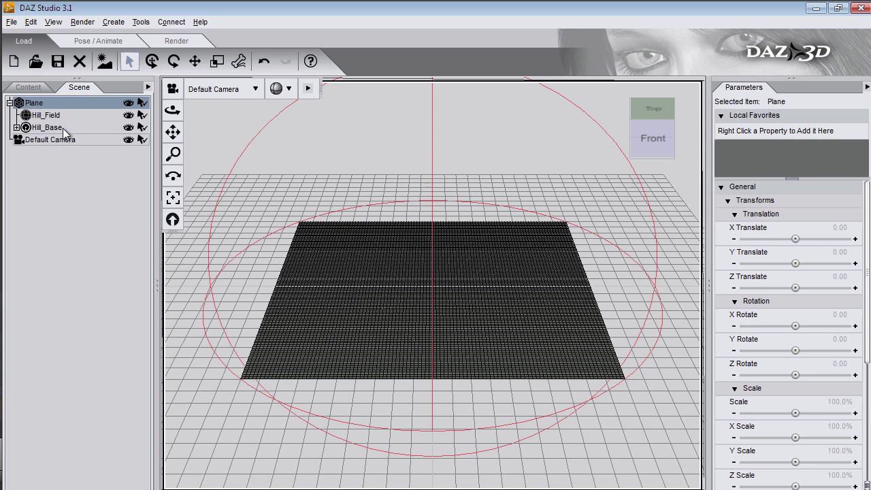
pyautogui.click(16, 127)
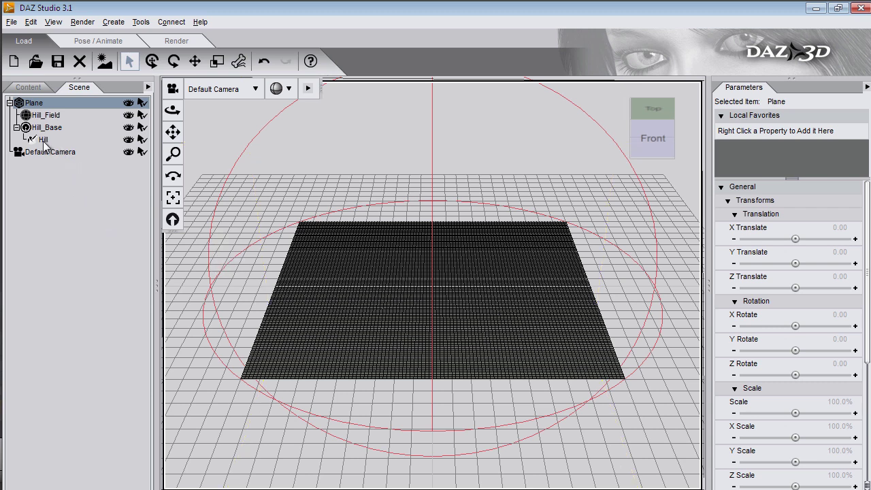
# Move Hill_Field along the X axis to about -788 and raise the Hill D-Former to about 643 on the Y axis
pyautogui.click(66, 117)
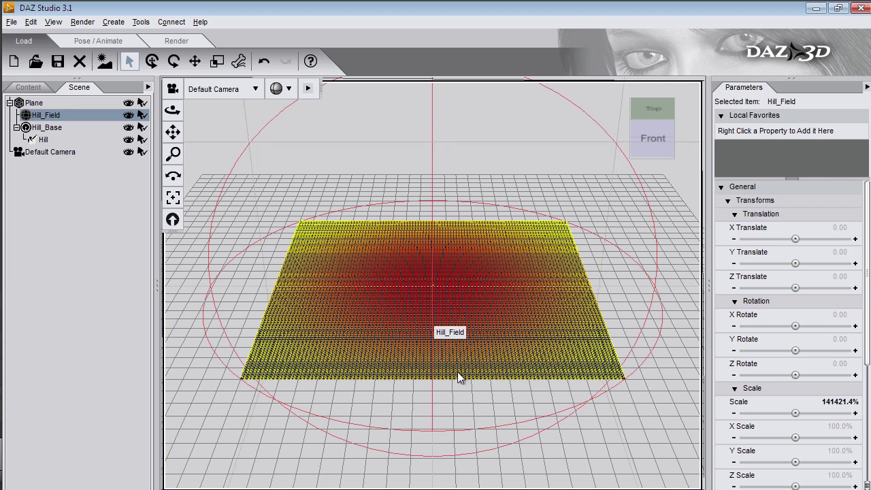
pyautogui.click(195, 62)
pyautogui.moveTo(481, 288); pyautogui.dragTo(353, 297)
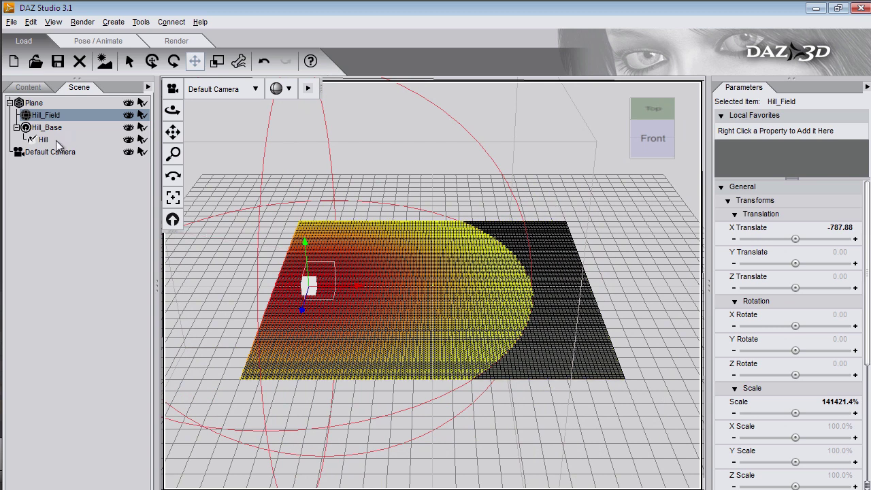
pyautogui.click(58, 140)
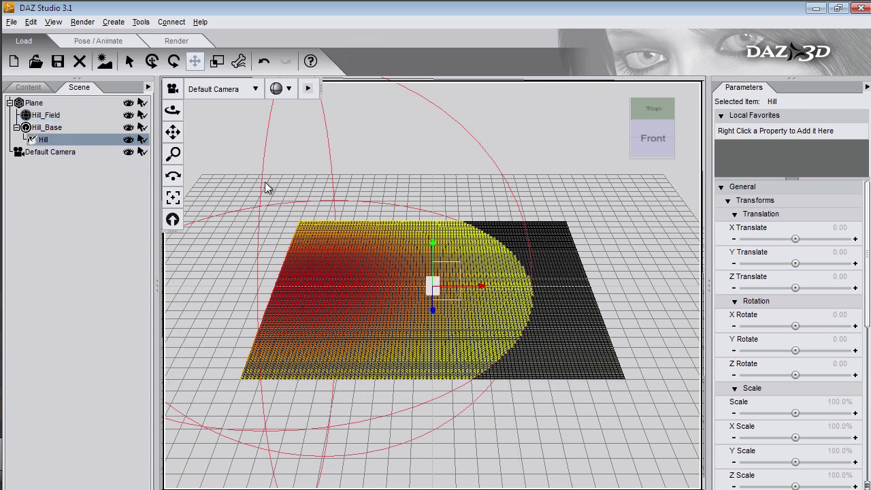
pyautogui.moveTo(434, 243); pyautogui.dragTo(436, 148)
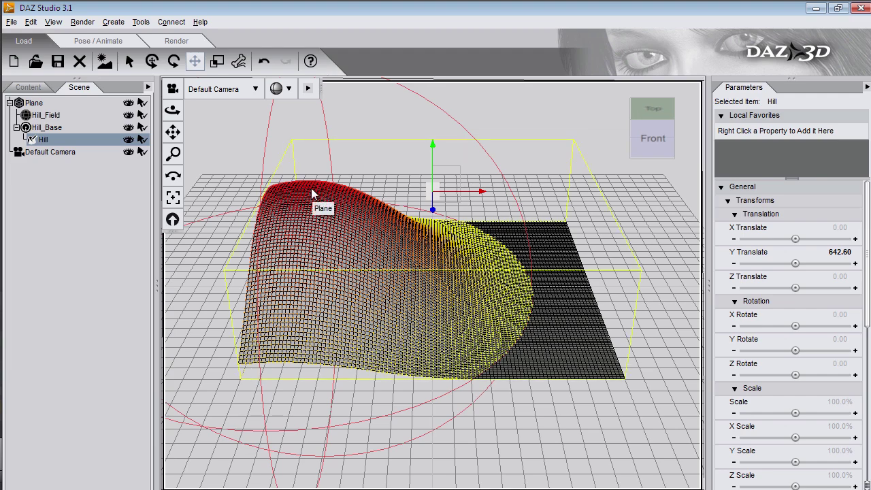
# Move Hill_Field along the X axis to about 411 and set its overall scale to 50000%
pyautogui.click(54, 116)
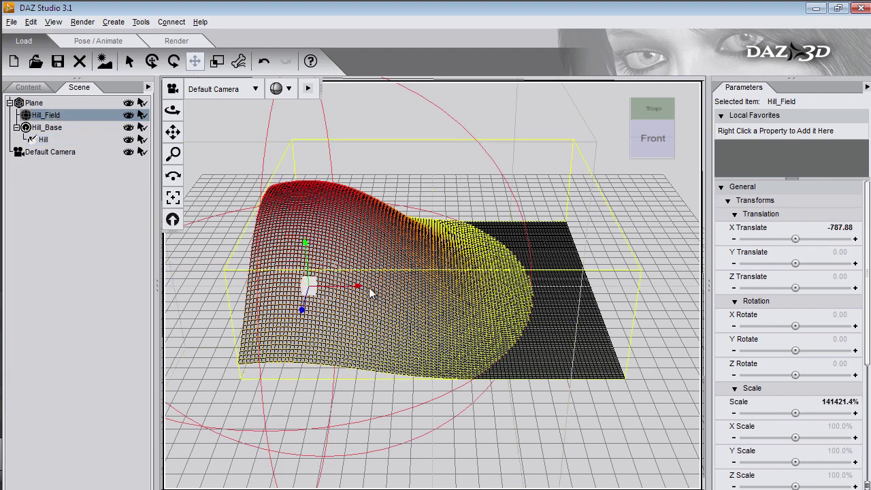
pyautogui.moveTo(360, 289); pyautogui.dragTo(585, 327)
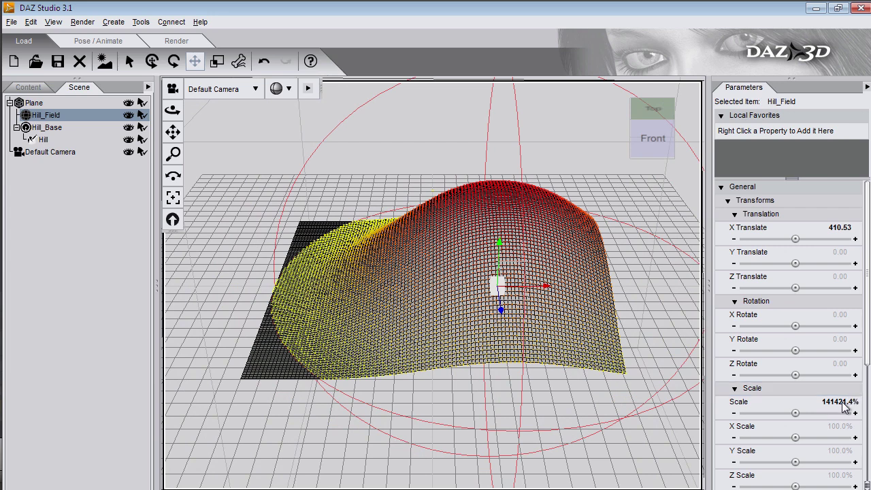
pyautogui.click(842, 403)
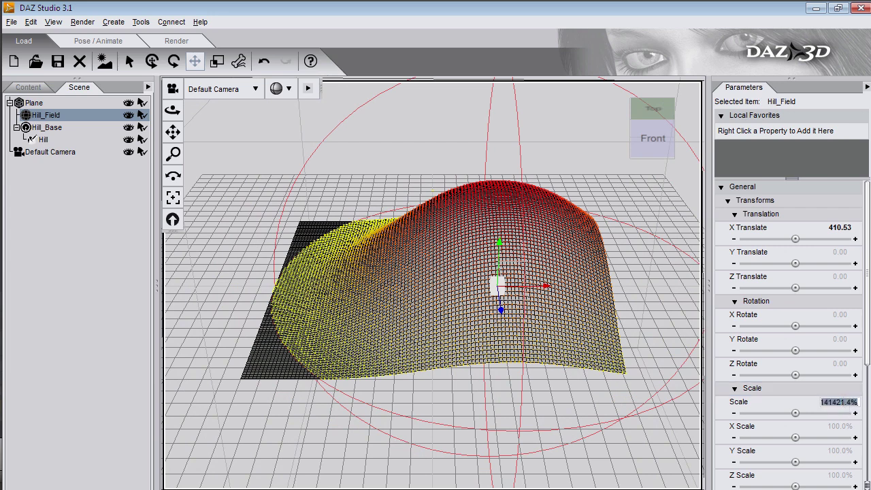
pyautogui.write('50000')
pyautogui.press('Return')
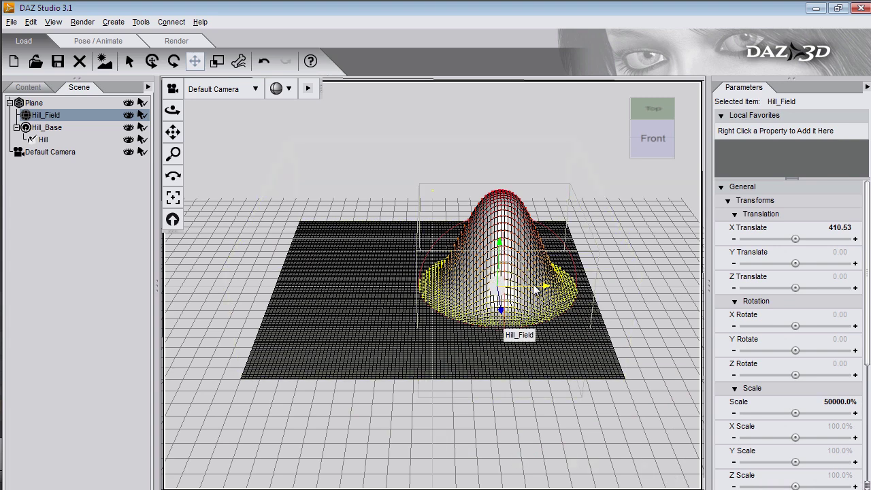
# Sharpen the hill into a peak by scaling the Hill D-Former to about 12.5% and moving it to about 340 on the X axis
pyautogui.click(43, 139)
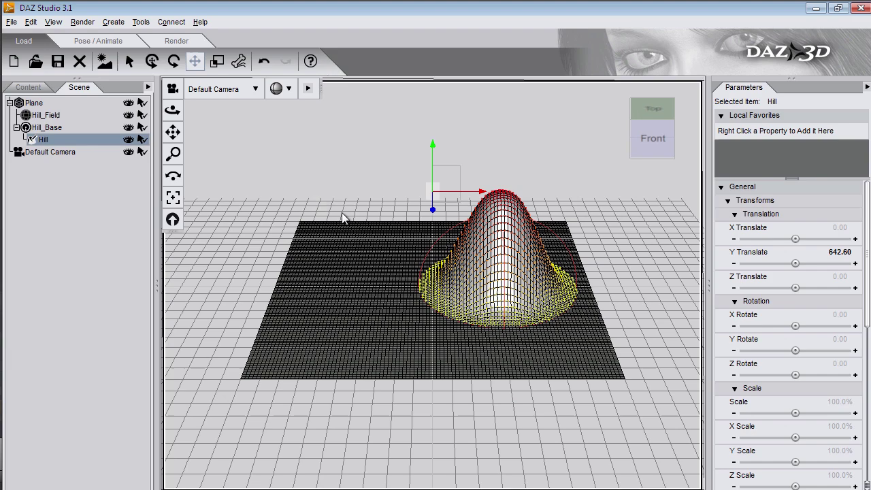
pyautogui.moveTo(481, 195)
pyautogui.mouseDown()
pyautogui.moveTo(431, 196)
pyautogui.moveTo(518, 197)
pyautogui.moveTo(492, 195)
pyautogui.mouseUp()
pyautogui.moveTo(791, 410); pyautogui.dragTo(767, 412)
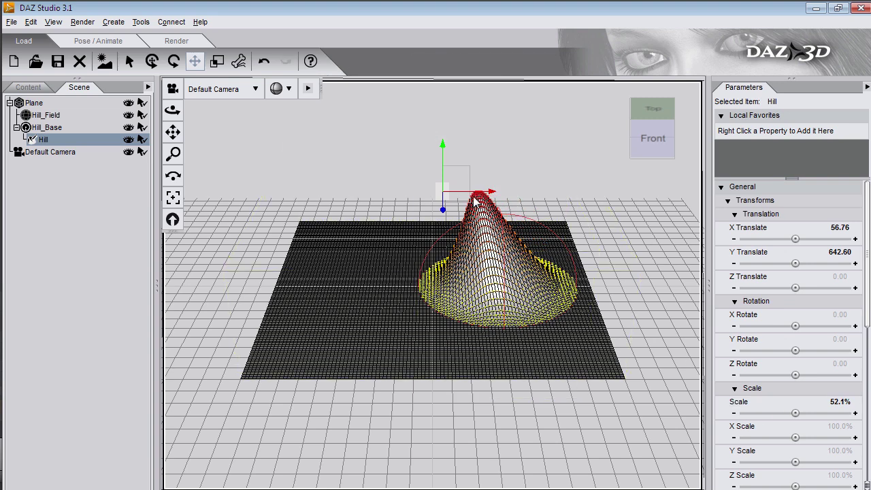
pyautogui.moveTo(793, 413); pyautogui.dragTo(772, 413)
pyautogui.moveTo(490, 193); pyautogui.dragTo(540, 195)
pyautogui.click(549, 208)
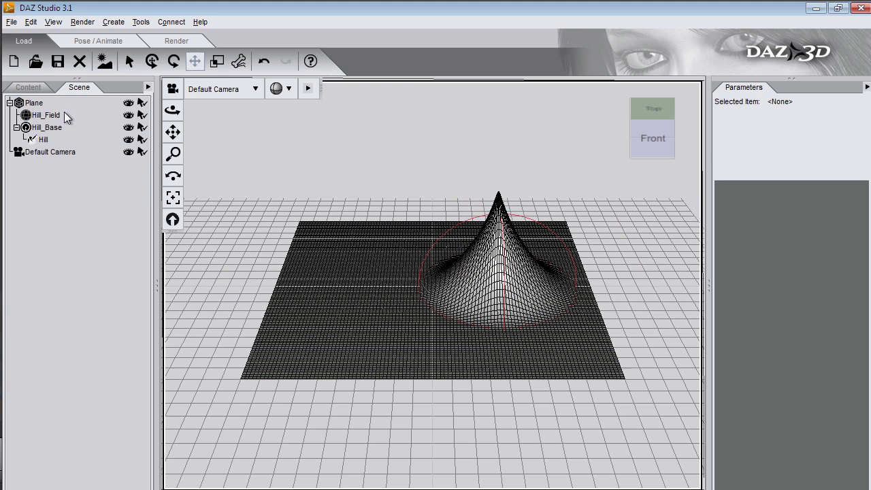
# Reset the Hill D-Former's X Translate, Y Translate and Scale to their default values
pyautogui.click(51, 140)
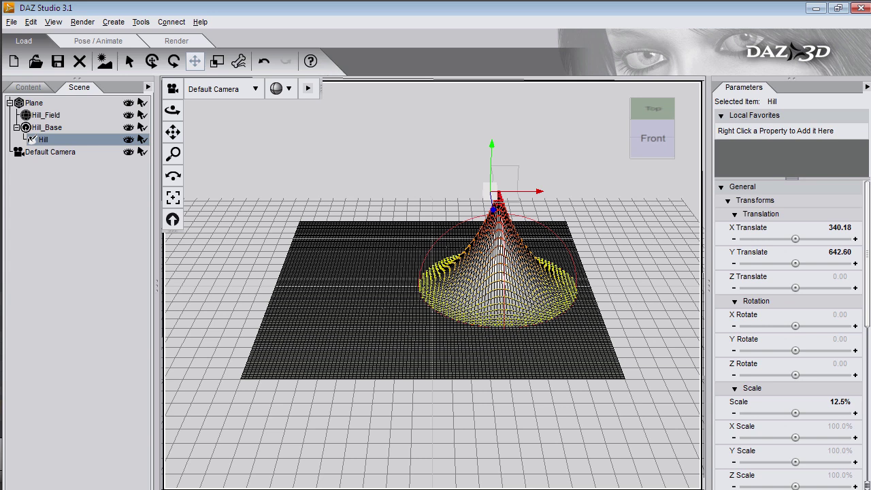
pyautogui.keyDown('alt'); pyautogui.click(840, 232); pyautogui.keyUp('alt')
pyautogui.keyDown('alt'); pyautogui.click(840, 252); pyautogui.keyUp('alt')
pyautogui.click(841, 403)
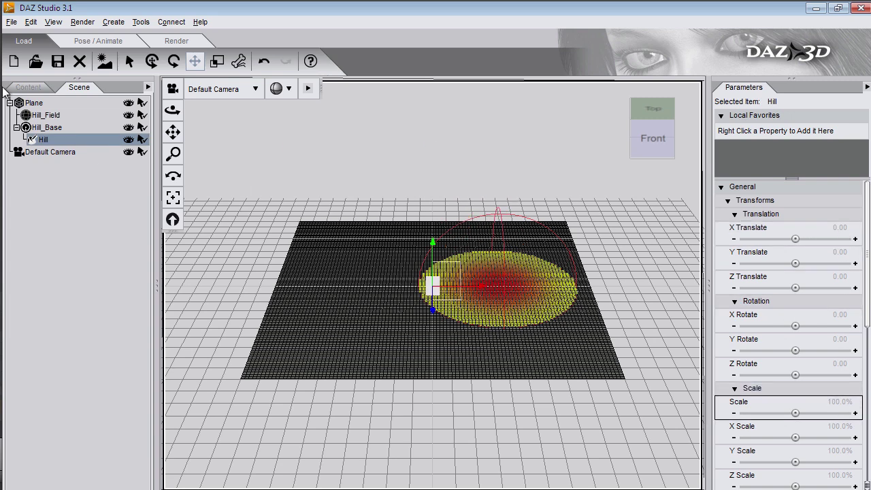
# Reset Hill_Field's X Translate to its default and set its overall scale to 100000%
pyautogui.click(45, 115)
pyautogui.click(835, 228)
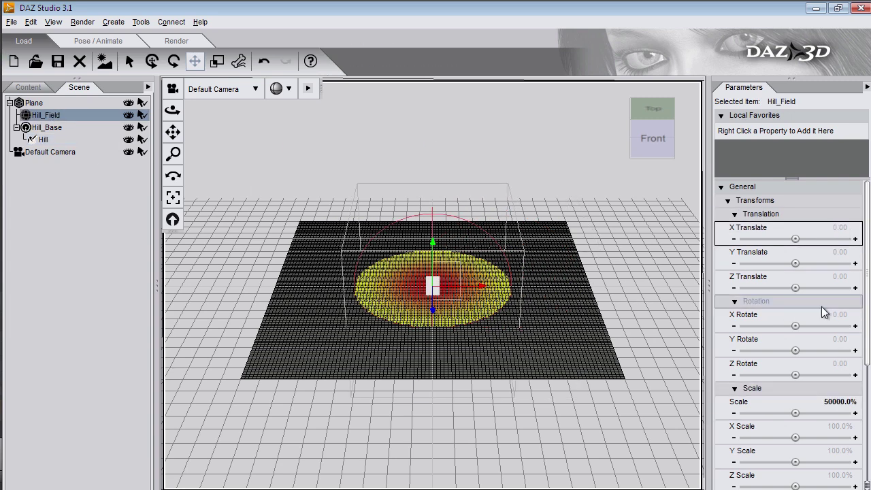
pyautogui.click(838, 402)
pyautogui.write('100')
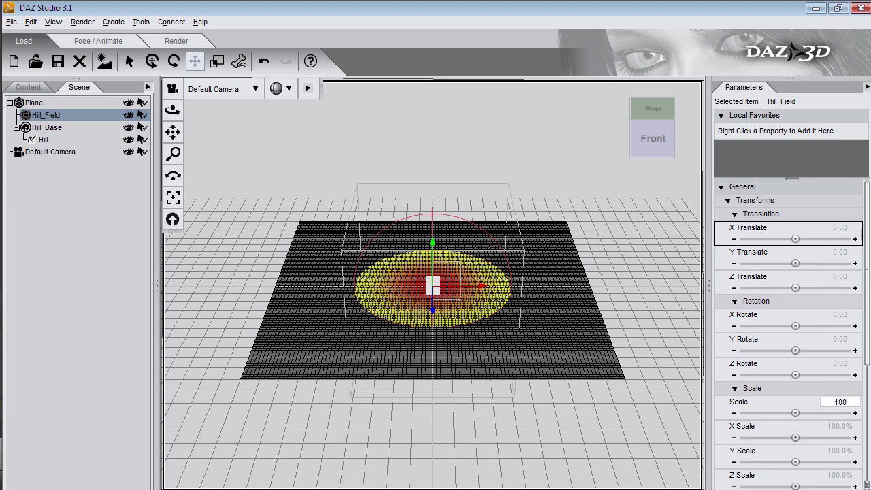
pyautogui.write('000')
pyautogui.press('Return')
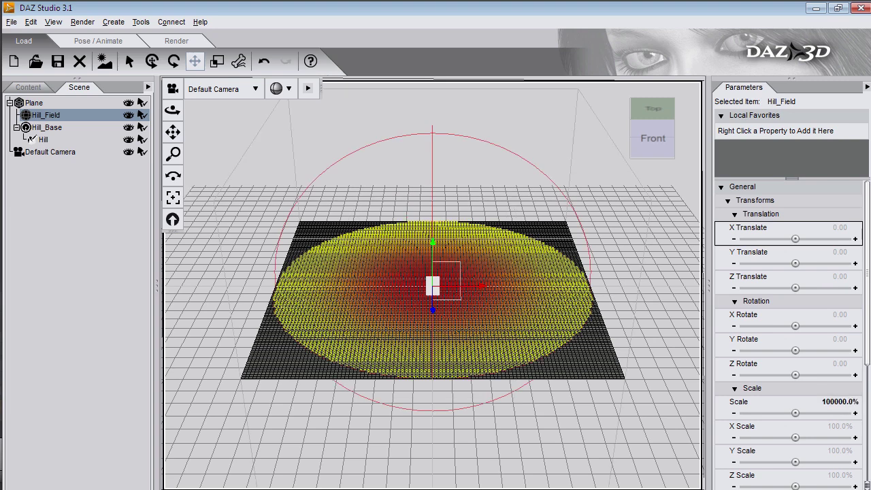
# Move Hill_Field to about -675 on the X axis and back along the Z axis, near the plane's rear left corner
pyautogui.moveTo(479, 284); pyautogui.dragTo(409, 295)
pyautogui.moveTo(358, 308); pyautogui.dragTo(335, 274)
pyautogui.moveTo(400, 254); pyautogui.dragTo(370, 252)
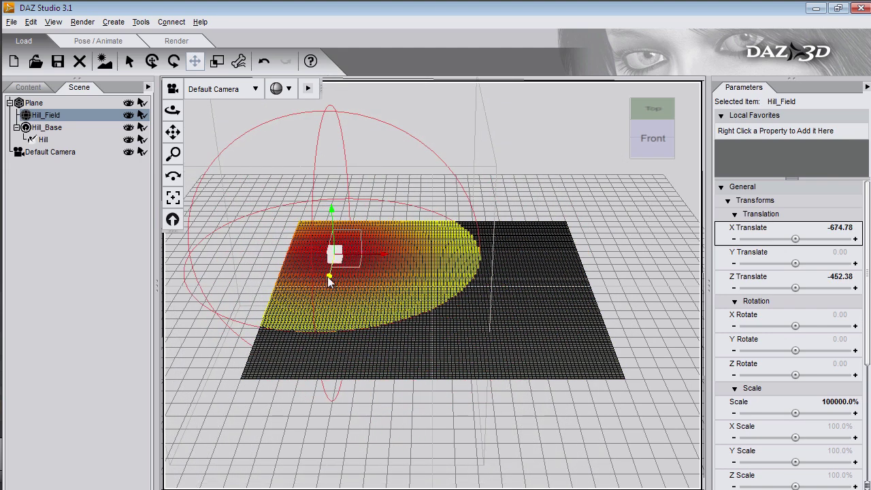
pyautogui.moveTo(328, 280); pyautogui.dragTo(332, 267)
# Raise the Hill D-Former to about 640 on the Y axis to form a large hill
pyautogui.click(48, 140)
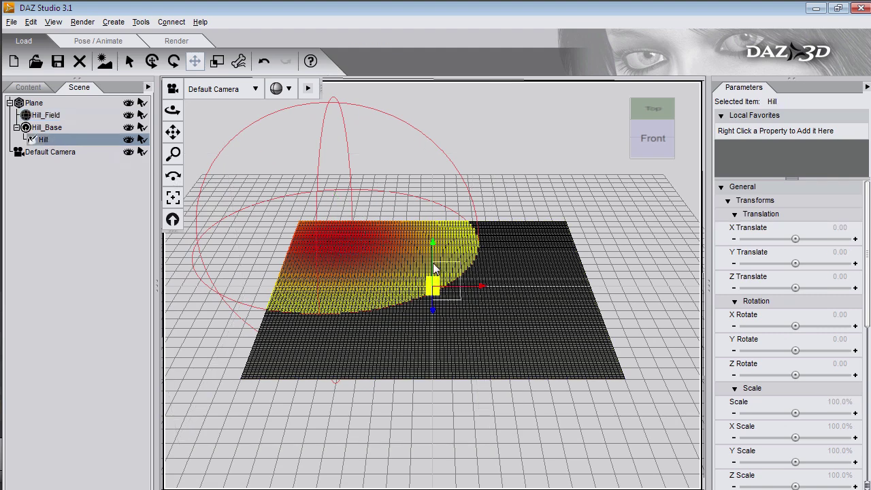
pyautogui.moveTo(434, 267); pyautogui.dragTo(430, 145)
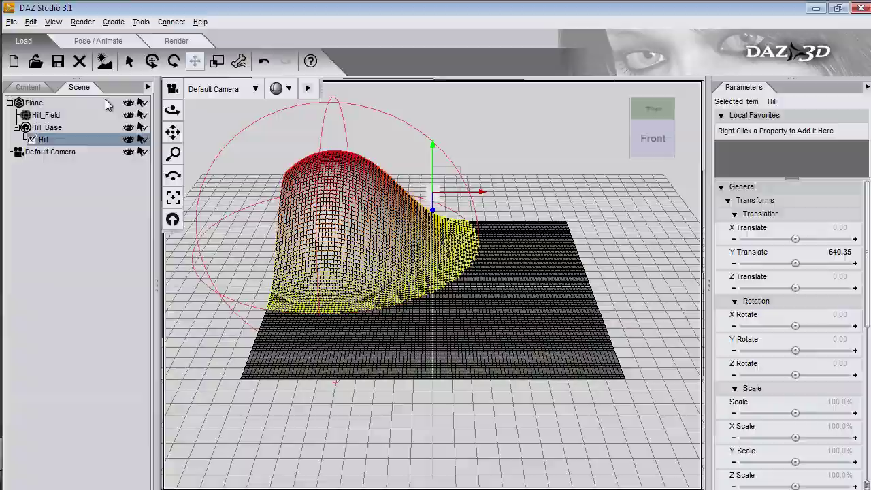
pyautogui.moveTo(172, 109); pyautogui.dragTo(440, 325)
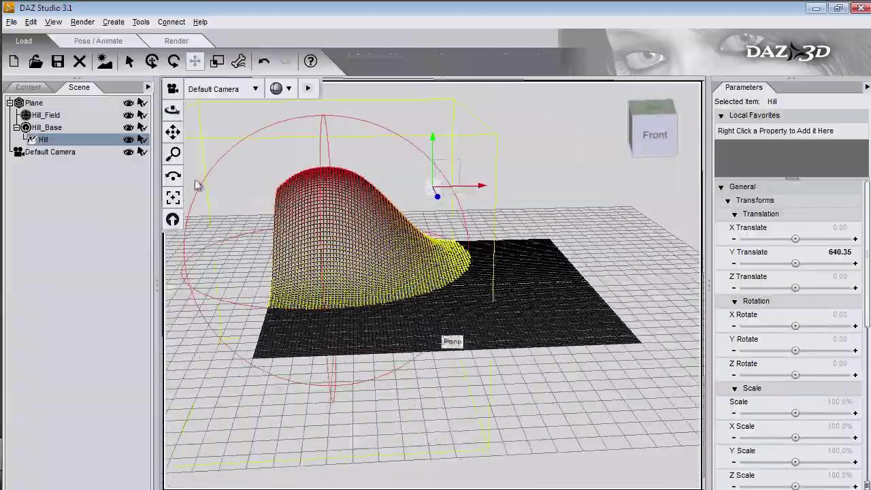
# For the plane's D-Form morph spawning, enable Create Root Control Parameter, Delete Applied D-Former(s) and Apply Spawned Morph
pyautogui.click(34, 103)
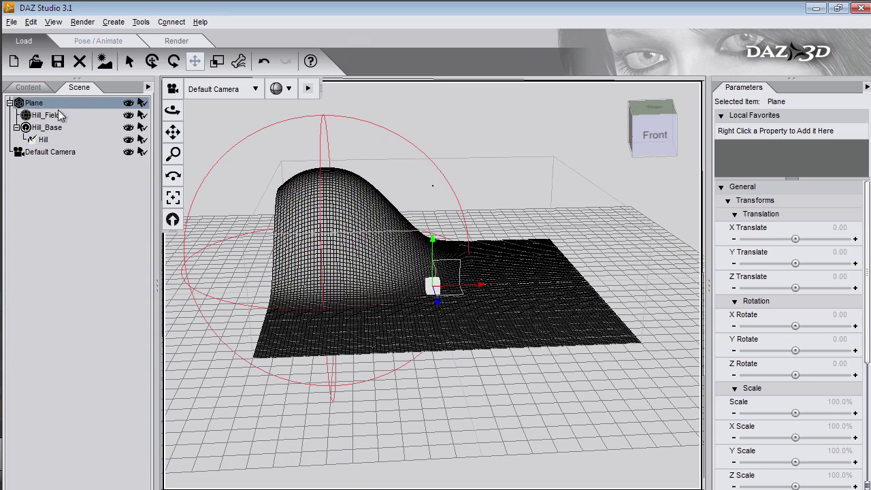
pyautogui.click(53, 23)
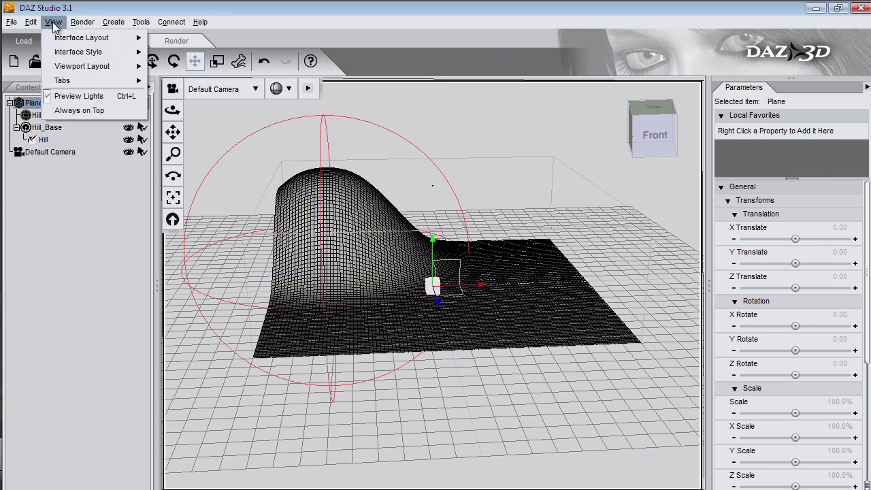
pyautogui.moveTo(66, 80)
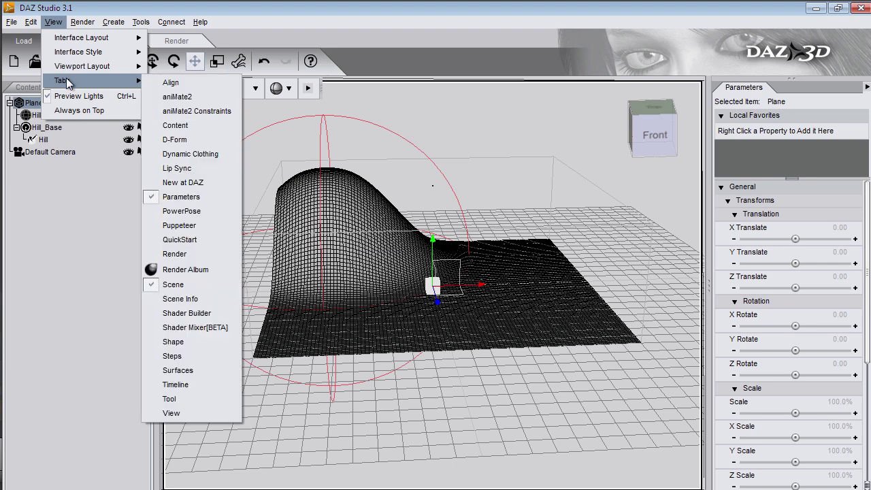
pyautogui.click(187, 141)
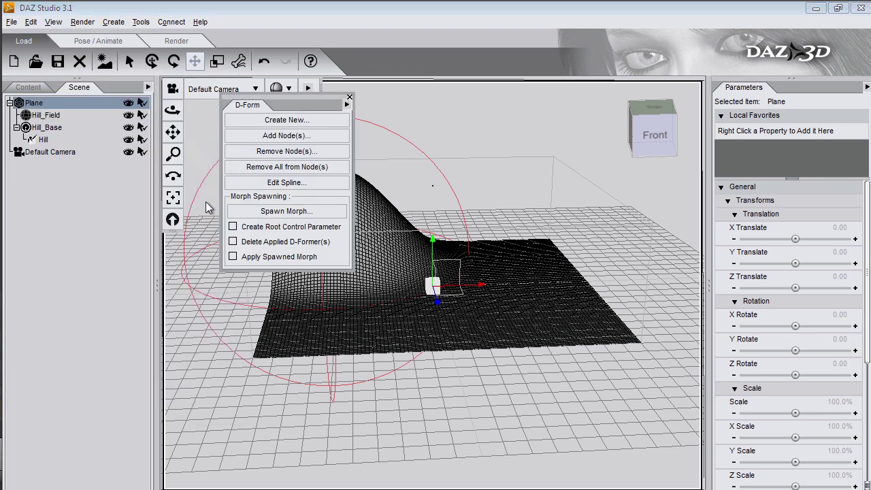
pyautogui.click(238, 228)
pyautogui.click(233, 241)
pyautogui.click(232, 258)
# Spawn the plane's deformation as a morph named Hill 1 and dock the D-Form pane beside the Scene pane
pyautogui.click(303, 210)
pyautogui.write('Hill 1')
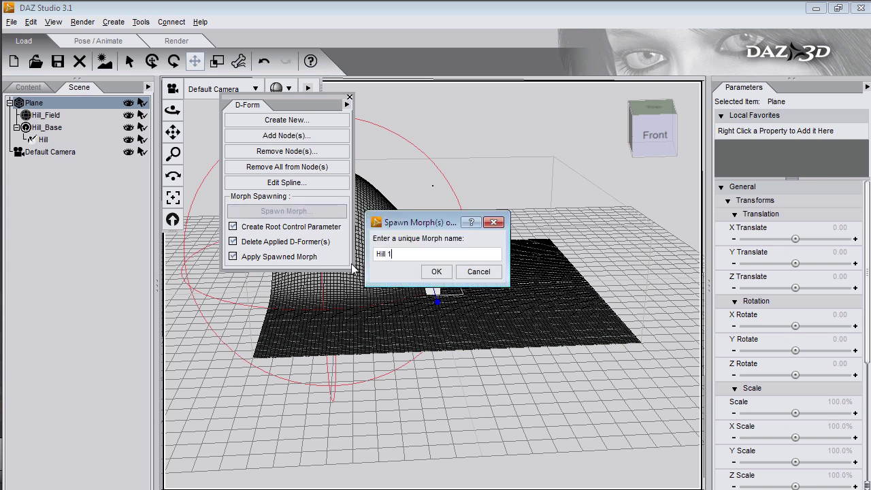
pyautogui.click(436, 271)
pyautogui.moveTo(247, 104); pyautogui.dragTo(121, 87)
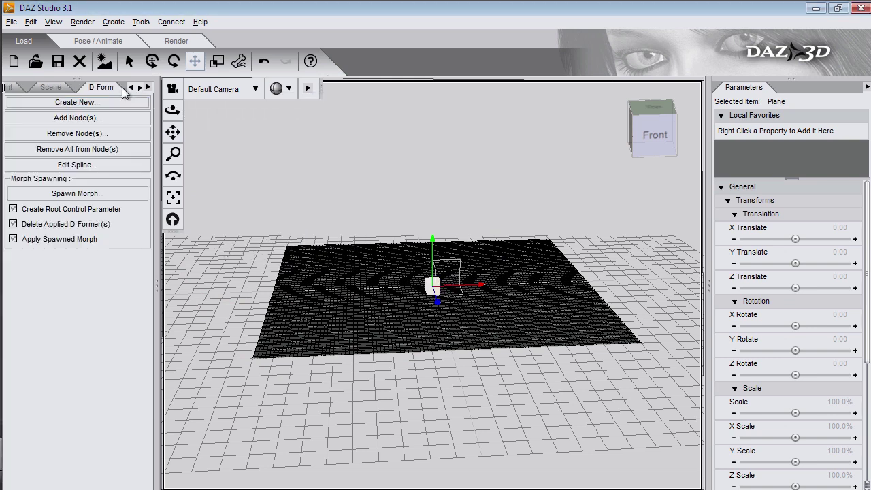
# Set the plane's Hill 1 morph to about 90.1%
pyautogui.click(50, 87)
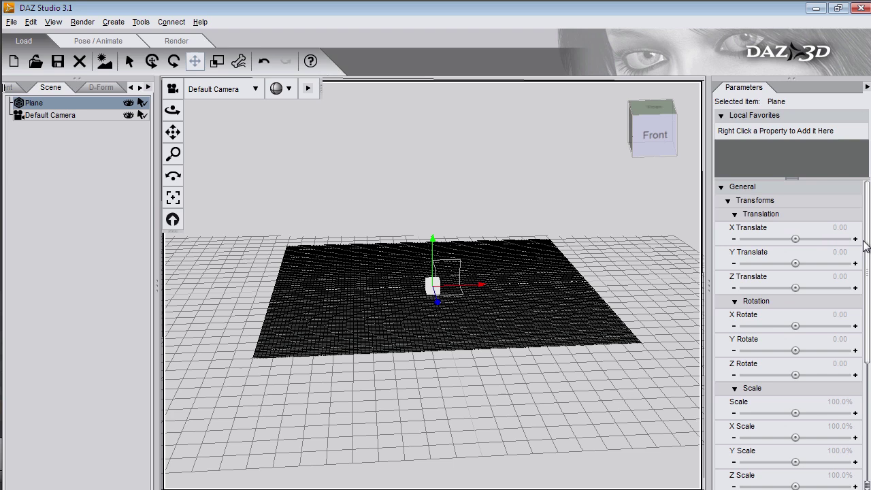
pyautogui.moveTo(865, 246); pyautogui.dragTo(861, 399)
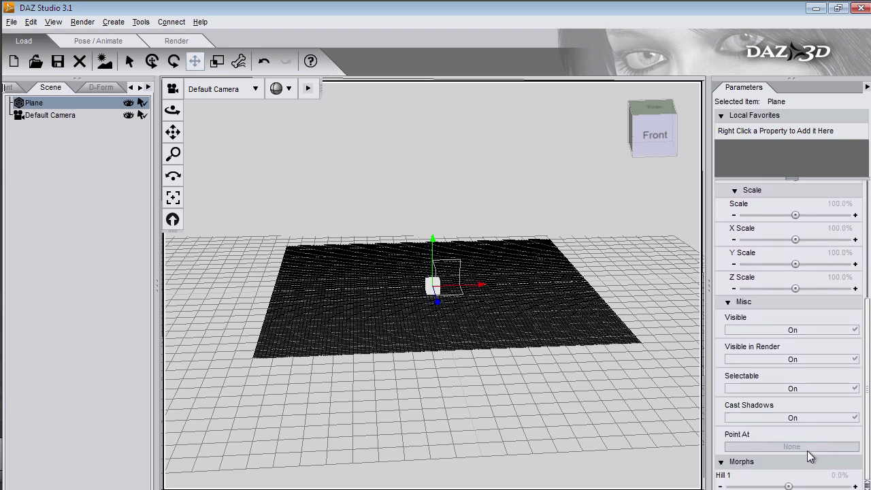
pyautogui.moveTo(787, 483); pyautogui.dragTo(787, 485)
pyautogui.click(115, 191)
# Create a new D-Former named hill2 on the plane
pyautogui.click(46, 103)
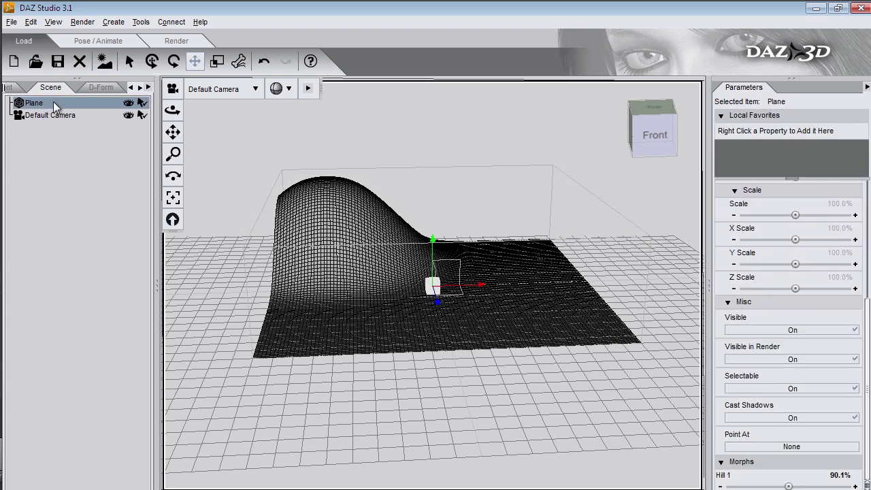
pyautogui.click(121, 26)
pyautogui.click(144, 118)
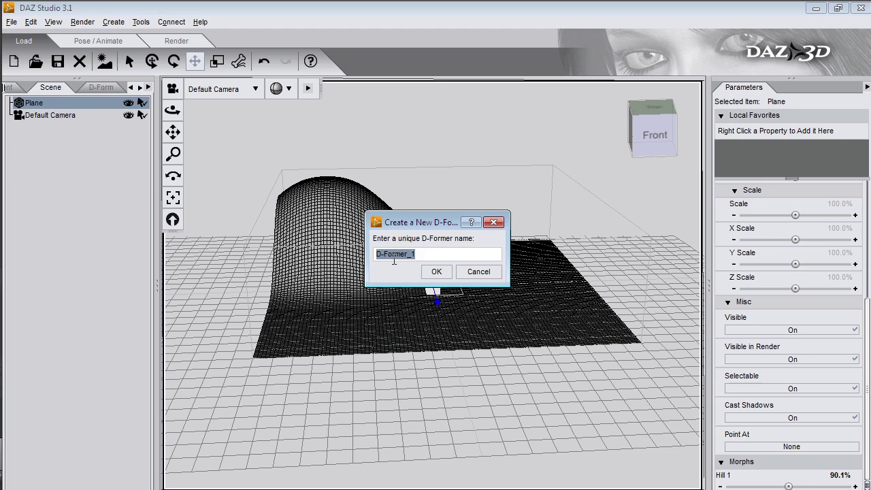
pyautogui.write('hill2')
pyautogui.press('Return')
# Set hill2_Field's overall scale to 90000% and move it slightly along the X axis away from the first hill
pyautogui.click(57, 116)
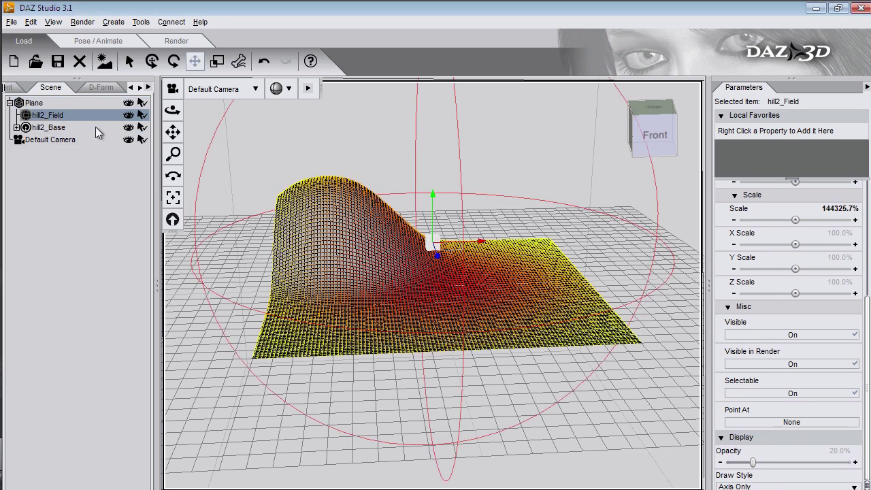
pyautogui.click(836, 215)
pyautogui.write('90000')
pyautogui.press('Return')
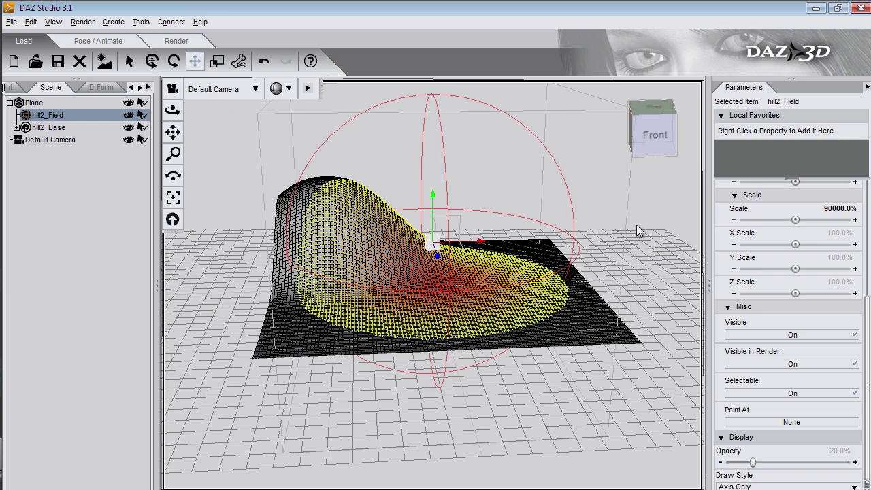
pyautogui.moveTo(476, 243); pyautogui.dragTo(500, 242)
# Raise the hill2 D-Former along the Y axis to form a second hill beside the first
pyautogui.click(17, 127)
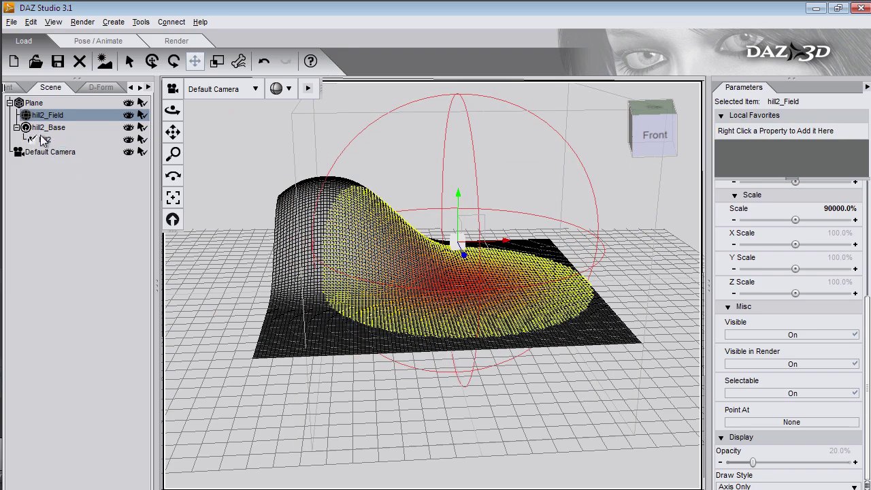
pyautogui.click(44, 139)
pyautogui.moveTo(442, 192); pyautogui.dragTo(441, 88)
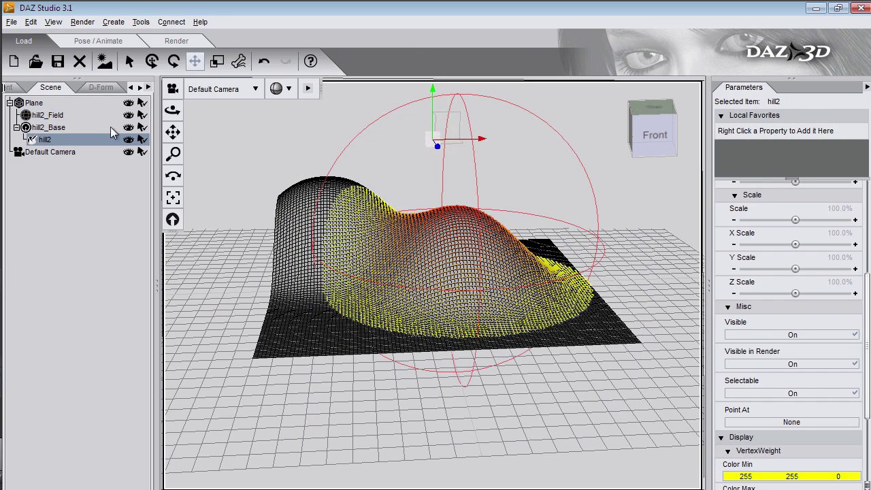
# Move hill2_Field back along the Z axis to line the second hill up with the first
pyautogui.moveTo(173, 106); pyautogui.dragTo(102, 109)
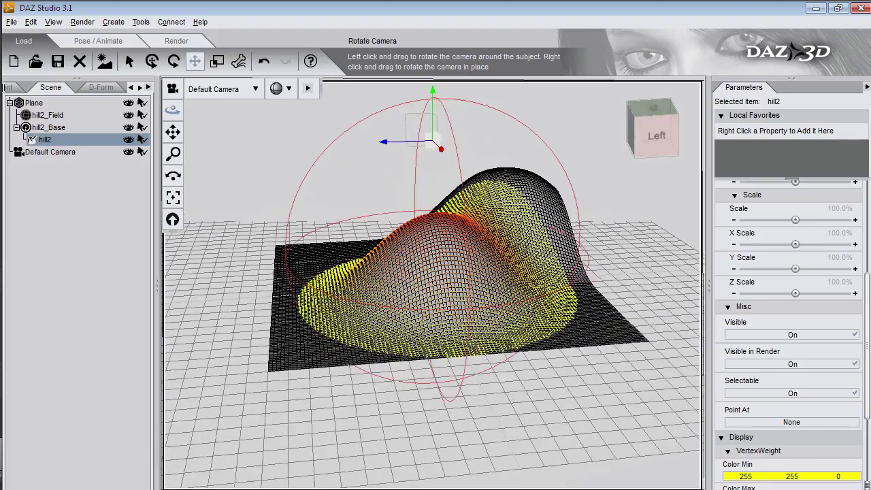
pyautogui.click(48, 115)
pyautogui.moveTo(393, 253); pyautogui.dragTo(467, 256)
pyautogui.moveTo(173, 110); pyautogui.dragTo(243, 109)
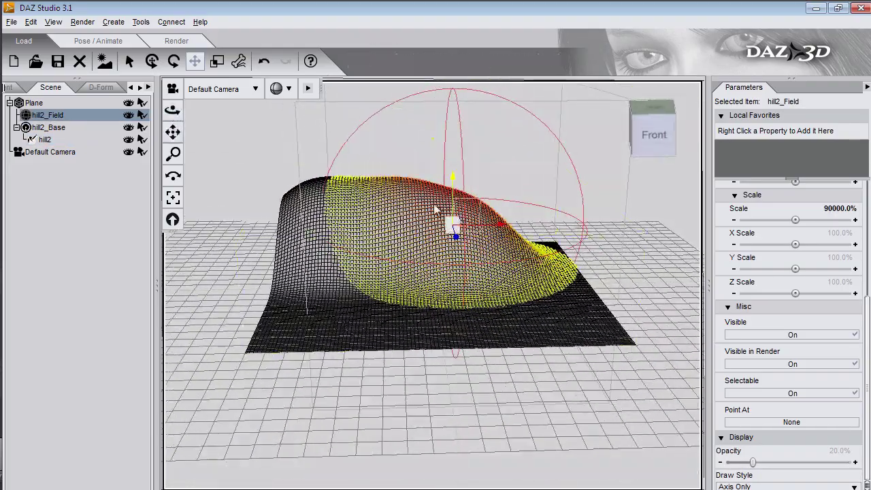
# Raise the hill2 D-Former further along the Y axis to make the second hill taller
pyautogui.click(40, 140)
pyautogui.click(431, 106)
pyautogui.click(44, 139)
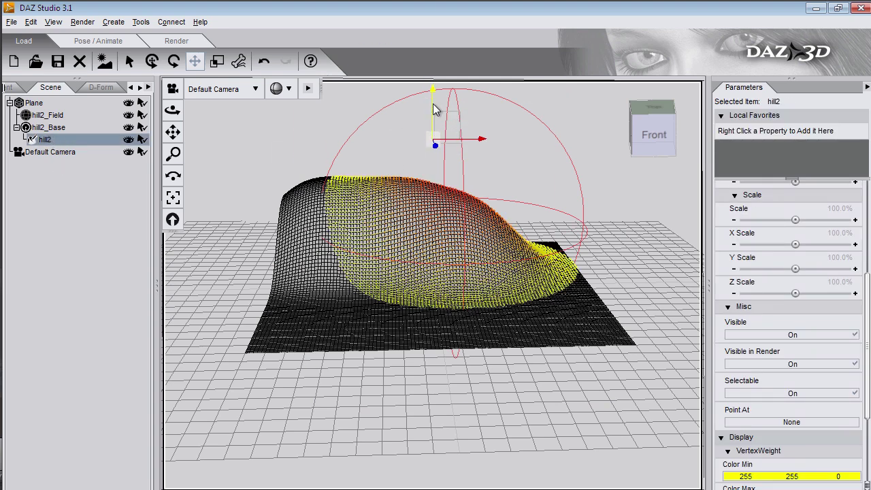
pyautogui.moveTo(435, 107); pyautogui.dragTo(437, 85)
# Create another D-Former named hill3 on the plane
pyautogui.click(33, 103)
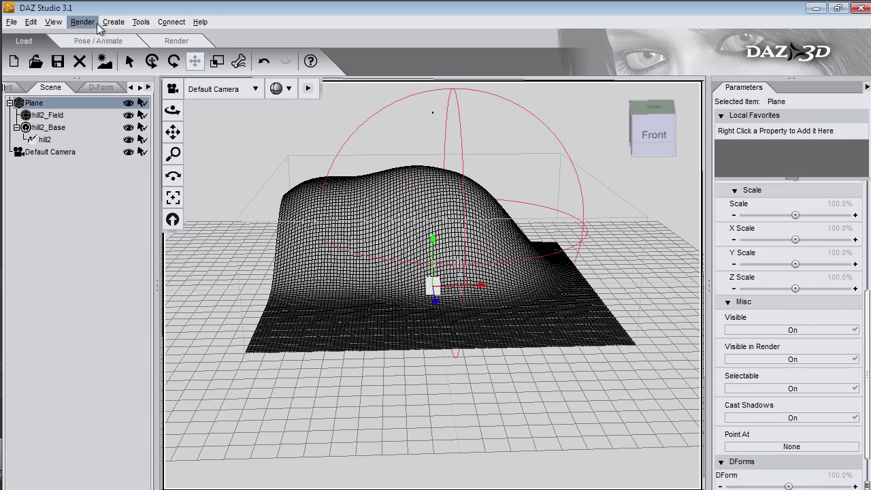
pyautogui.click(113, 22)
pyautogui.click(146, 120)
pyautogui.write('hill3')
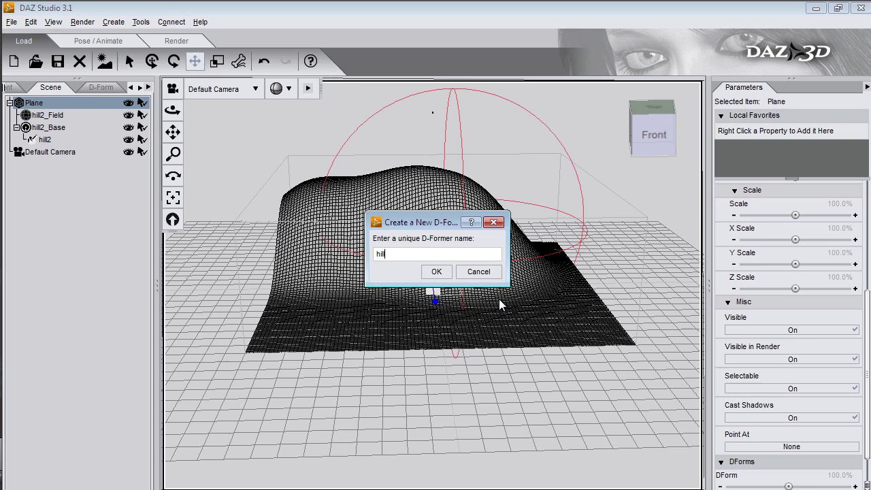
pyautogui.press('Return')
# Set hill3_Field's overall scale to 80000%
pyautogui.click(65, 117)
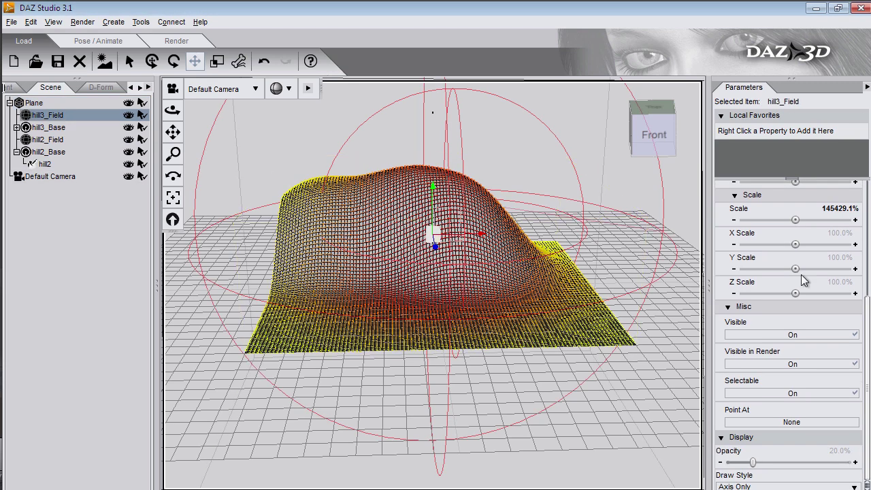
pyautogui.click(840, 208)
pyautogui.write('80000')
pyautogui.press('Return')
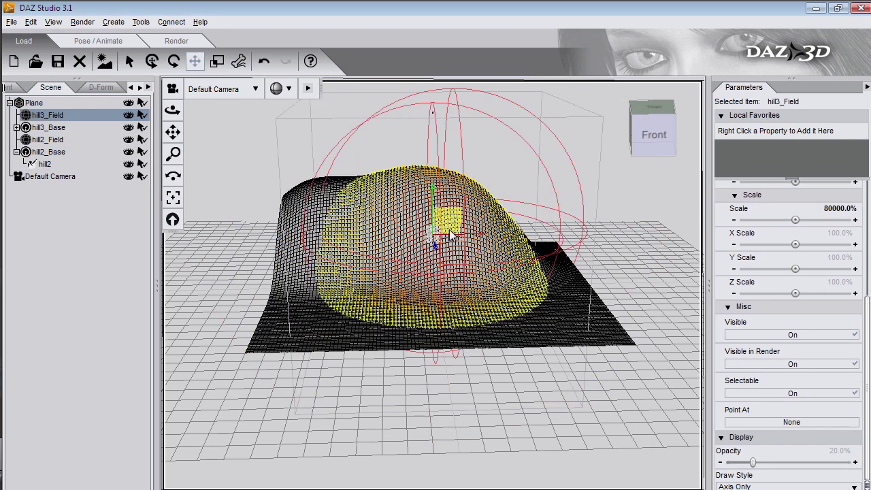
# Move hill3_Field along the X axis to the plane's right side and adjust its position along the Z axis
pyautogui.moveTo(470, 234); pyautogui.dragTo(585, 236)
pyautogui.moveTo(172, 110); pyautogui.dragTo(279, 126)
pyautogui.moveTo(417, 274); pyautogui.dragTo(451, 272)
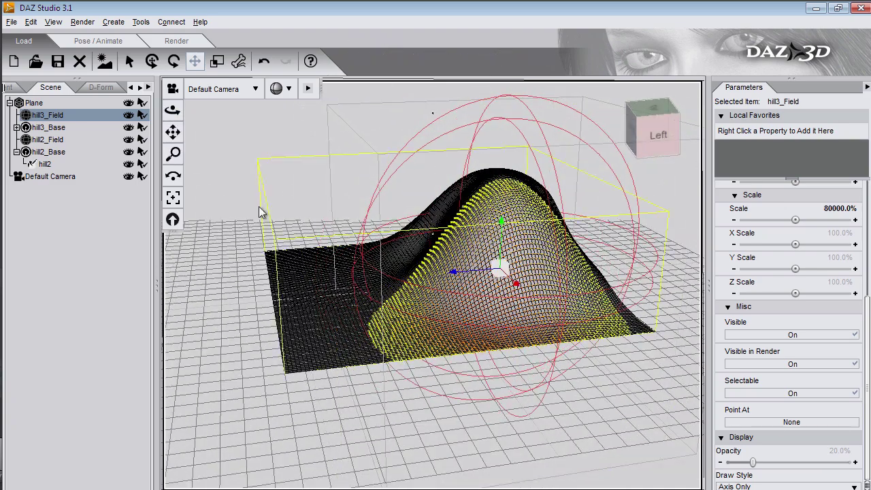
# Raise the hill3 D-Former along the Y axis and shift it slightly along the X axis toward the plane's right edge
pyautogui.click(16, 127)
pyautogui.click(45, 139)
pyautogui.moveTo(434, 196); pyautogui.dragTo(435, 147)
pyautogui.moveTo(172, 109); pyautogui.dragTo(347, 196)
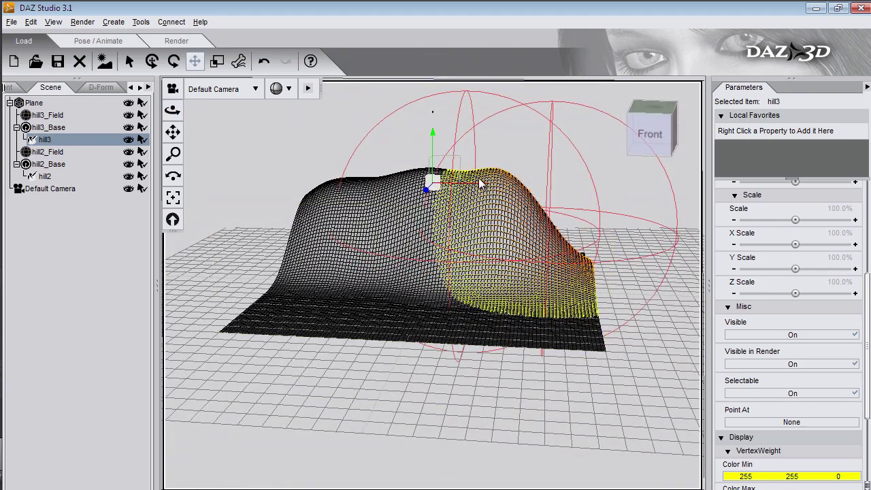
pyautogui.moveTo(481, 184); pyautogui.dragTo(501, 185)
# Shift hill3_Field further along the X axis toward the plane's right edge and raise the hill3 D-Former slightly
pyautogui.click(48, 117)
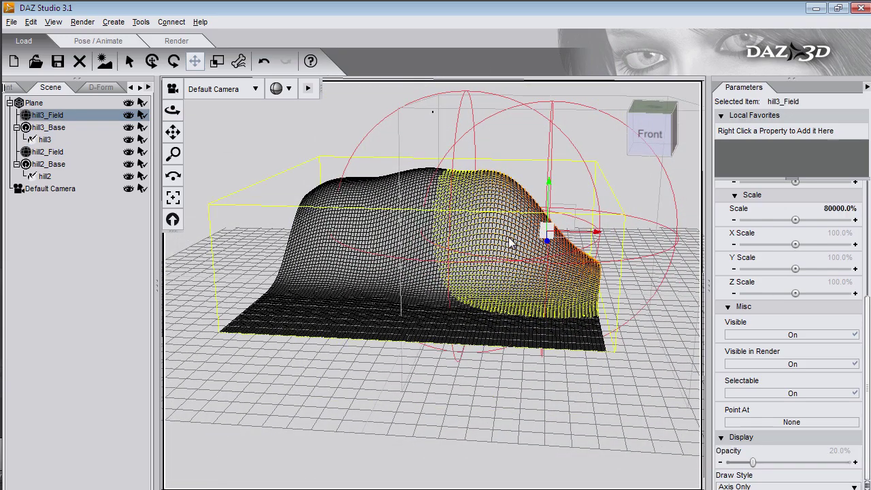
pyautogui.moveTo(597, 234); pyautogui.dragTo(613, 236)
pyautogui.click(46, 139)
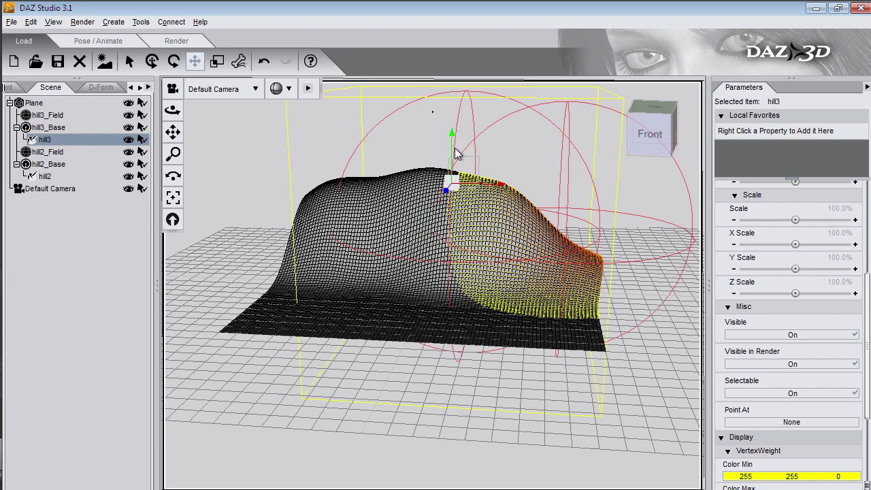
# Move hill3_Field slightly further outward along the X axis, deselect everything and inspect the finished row of hills
pyautogui.click(57, 118)
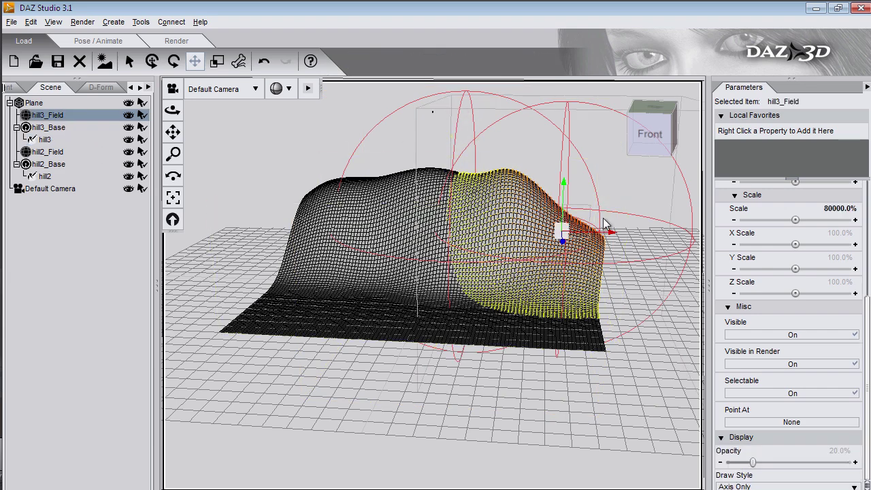
pyautogui.moveTo(605, 233); pyautogui.dragTo(617, 235)
pyautogui.click(495, 372)
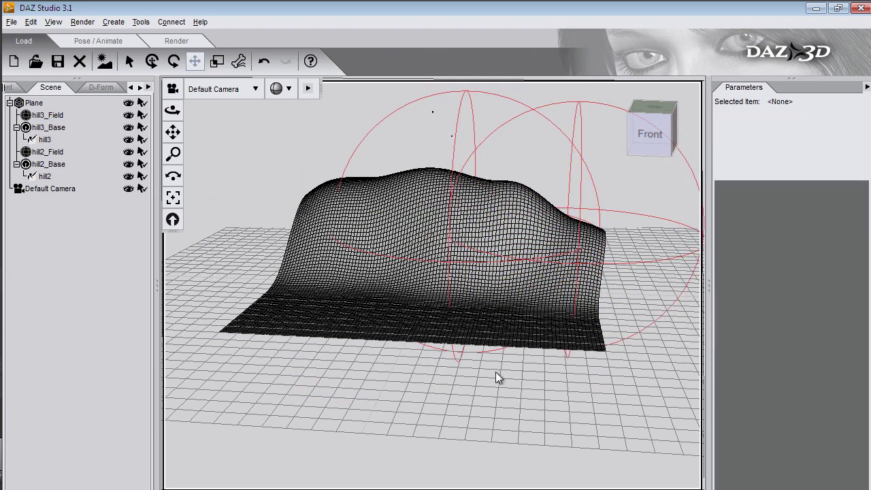
pyautogui.moveTo(172, 109)
pyautogui.mouseDown()
pyautogui.moveTo(224, 110)
pyautogui.moveTo(172, 121)
pyautogui.moveTo(184, 119)
pyautogui.mouseUp()
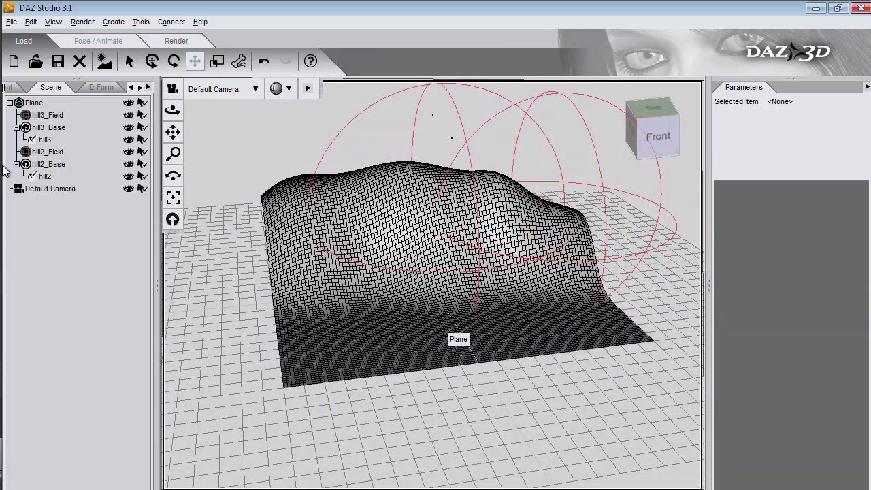
# Spawn a morph named Hill 2 from the D-Formers applied to the Plane
pyautogui.click(34, 106)
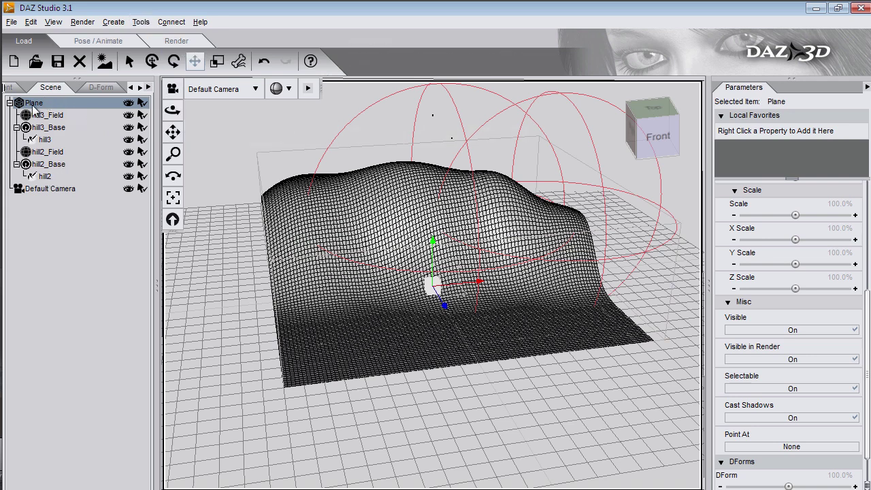
pyautogui.click(98, 89)
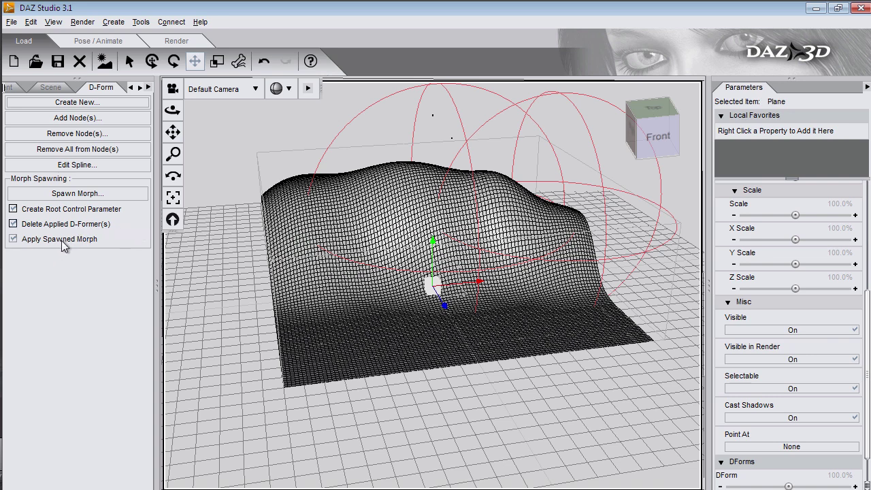
pyautogui.click(81, 193)
pyautogui.write('Hill 2')
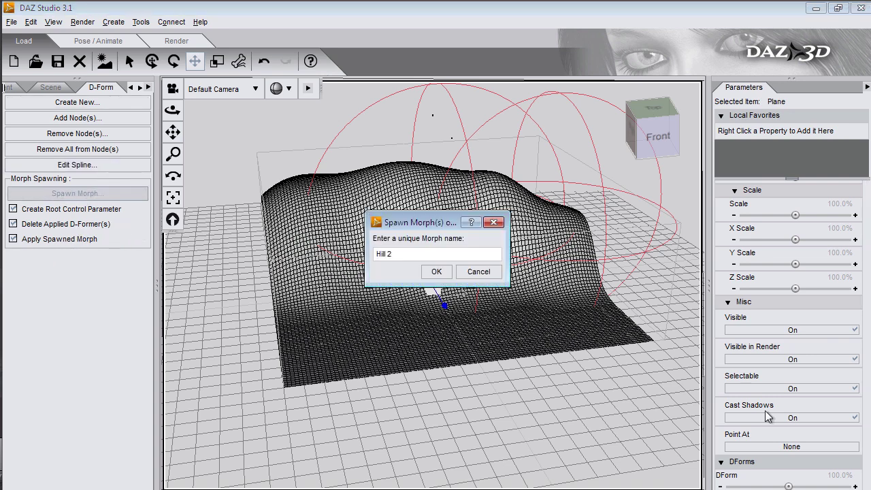
pyautogui.press('Return')
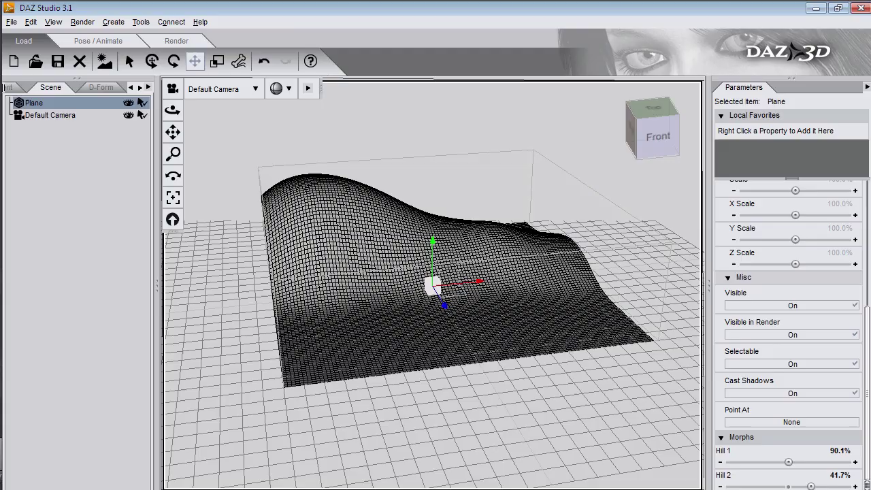
# Set the Plane's Hill 2 morph to 88.8% and its Hill 1 morph to 62.0%
pyautogui.moveTo(815, 487); pyautogui.dragTo(815, 486)
pyautogui.moveTo(173, 110); pyautogui.dragTo(153, 104)
pyautogui.moveTo(788, 462)
pyautogui.mouseDown()
pyautogui.moveTo(770, 461)
pyautogui.moveTo(786, 461)
pyautogui.mouseUp()
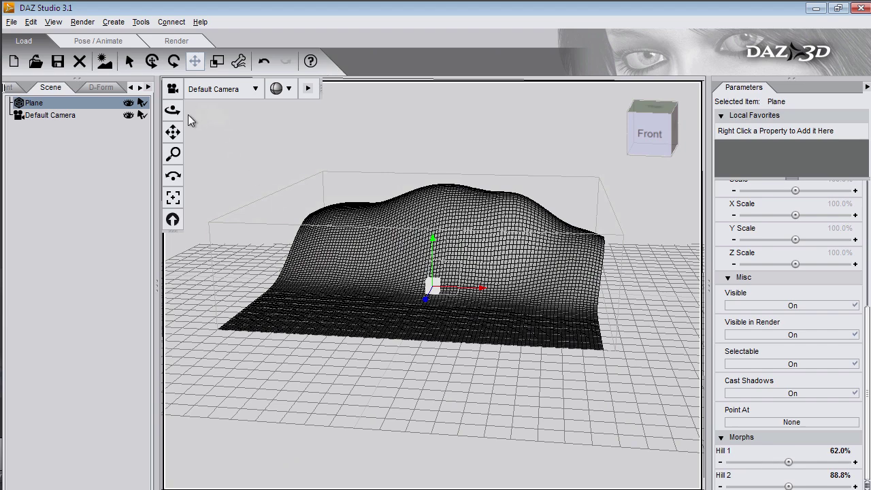
# Switch the viewport's draw style to smooth shading without the wireframe overlay
pyautogui.moveTo(172, 109); pyautogui.dragTo(175, 111)
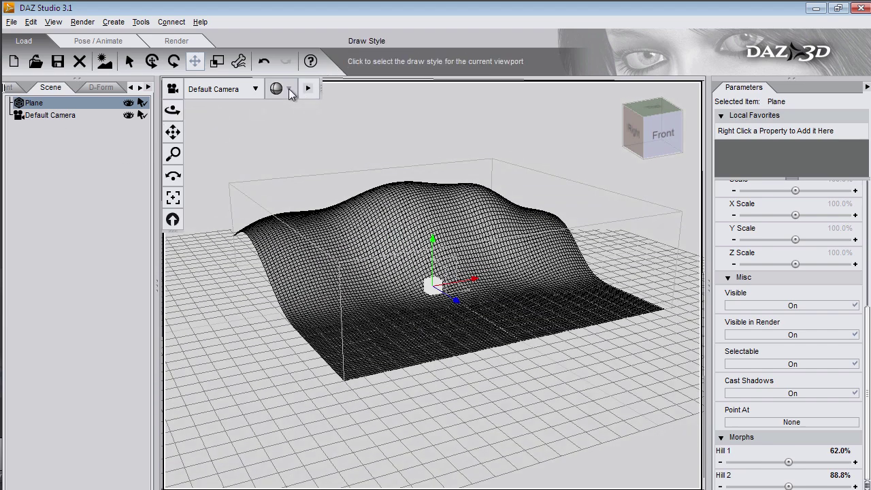
pyautogui.click(290, 93)
pyautogui.click(299, 237)
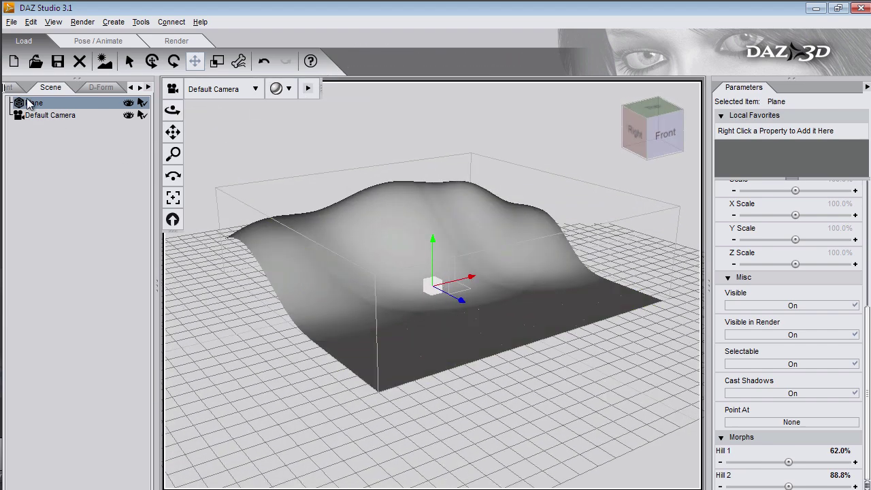
# Load the 5 Toadstool Lane scene from the LS_Witchhouse architecture props and scale the Plane to 179.8%
pyautogui.click(9, 87)
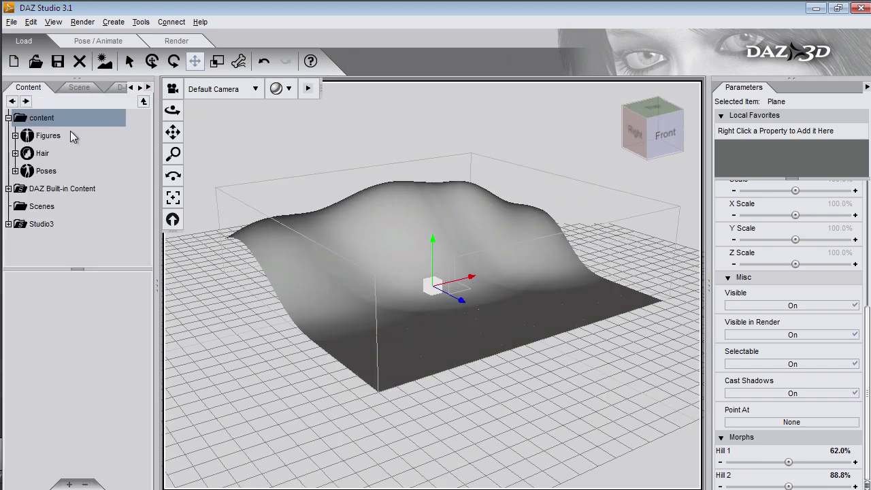
pyautogui.click(8, 224)
pyautogui.doubleClick(68, 205)
pyautogui.doubleClick(69, 222)
pyautogui.doubleClick(66, 232)
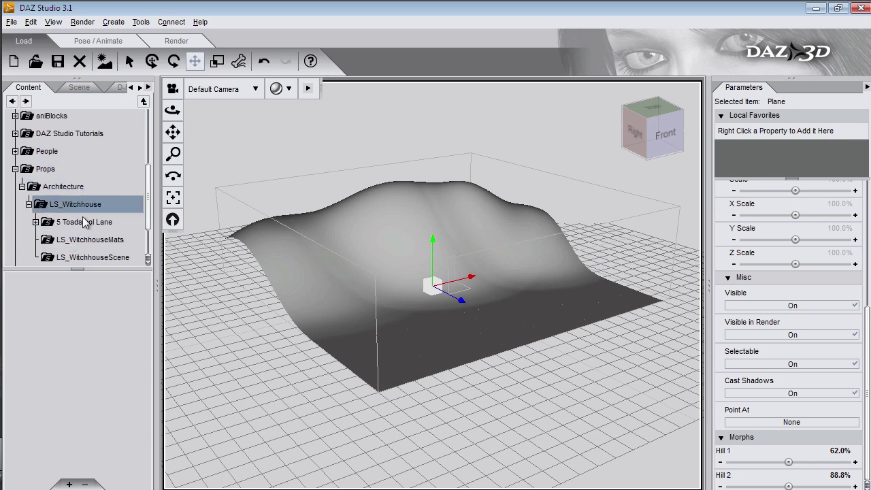
pyautogui.doubleClick(48, 306)
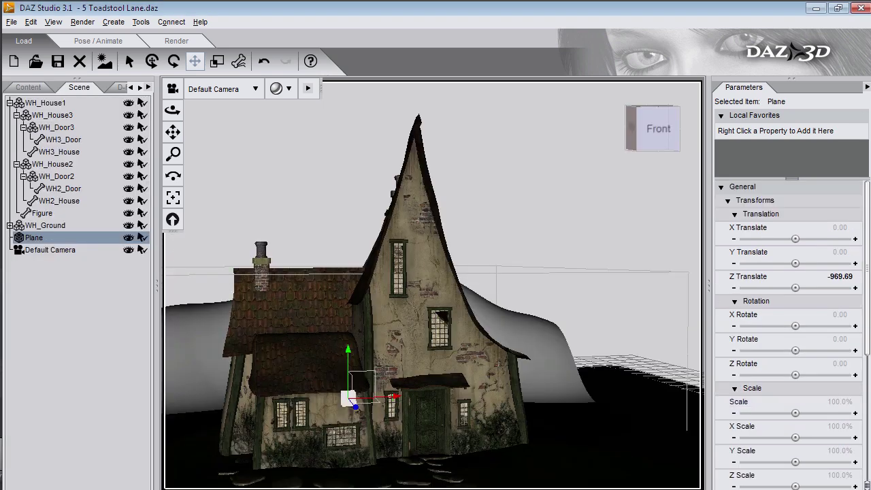
pyautogui.moveTo(795, 410); pyautogui.dragTo(820, 412)
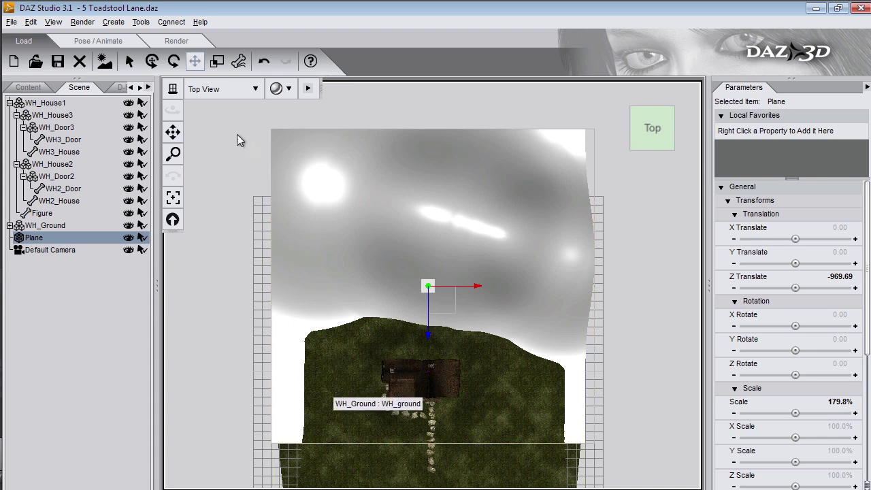
# Show the Surfaces pane and enlarge it
pyautogui.click(53, 22)
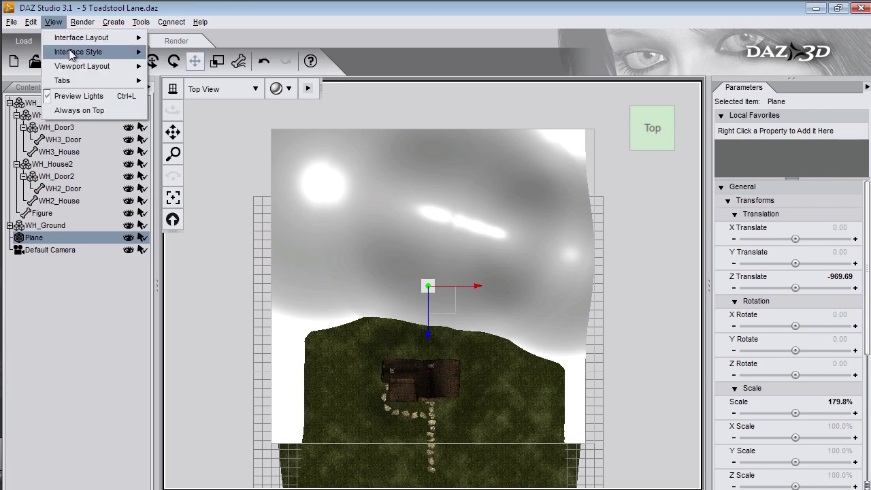
pyautogui.moveTo(72, 80)
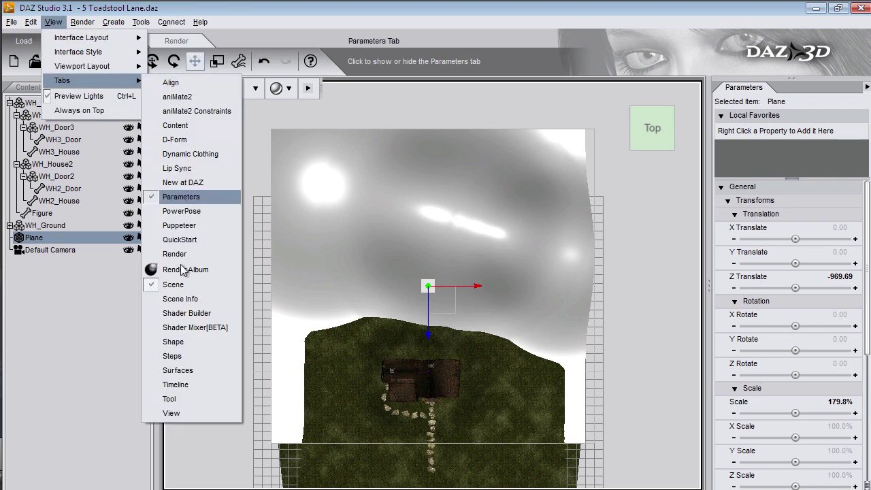
pyautogui.click(190, 373)
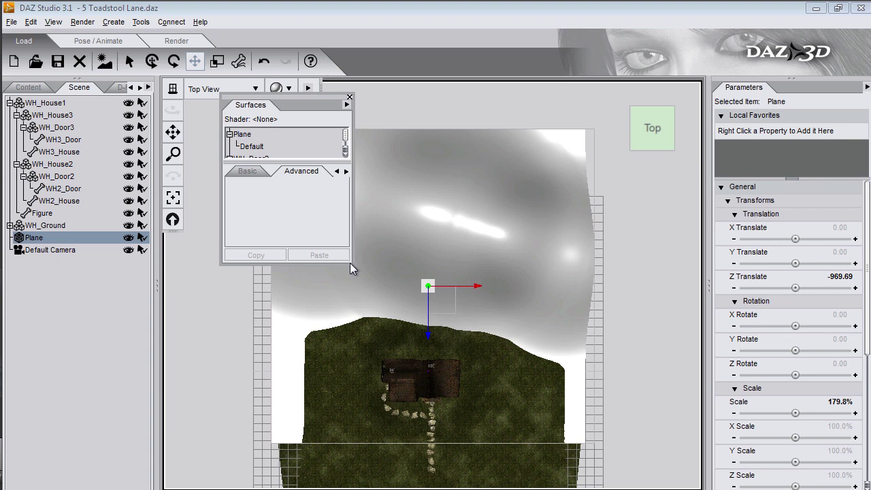
pyautogui.moveTo(351, 262); pyautogui.dragTo(423, 363)
# Pick the WH_ground surface with the Surface Selection tool and check which image its diffuse color uses
pyautogui.click(142, 23)
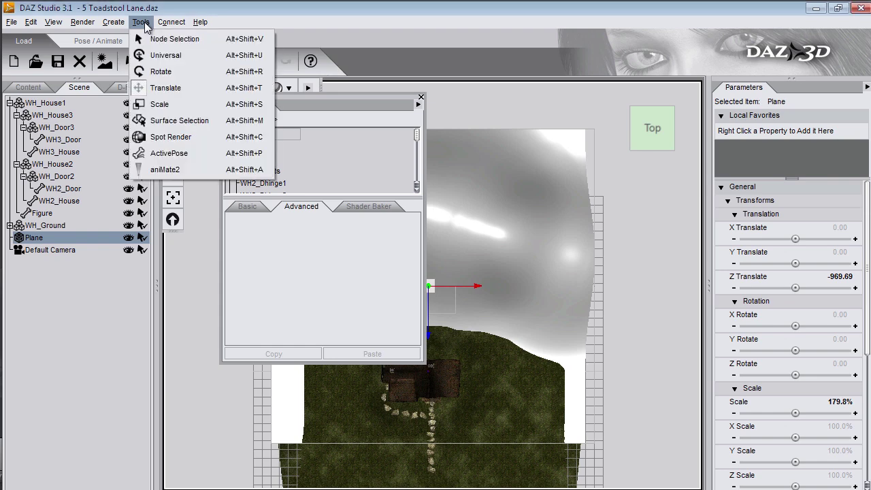
pyautogui.click(178, 121)
pyautogui.click(512, 412)
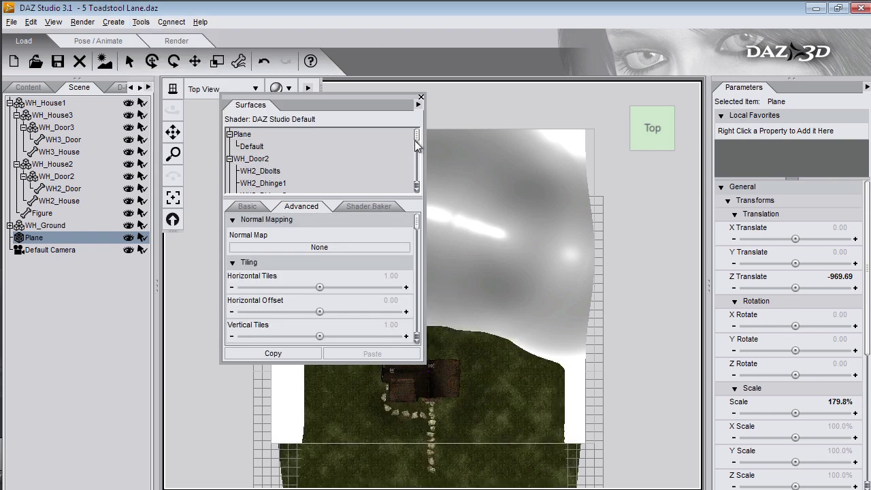
pyautogui.moveTo(414, 140); pyautogui.dragTo(416, 143)
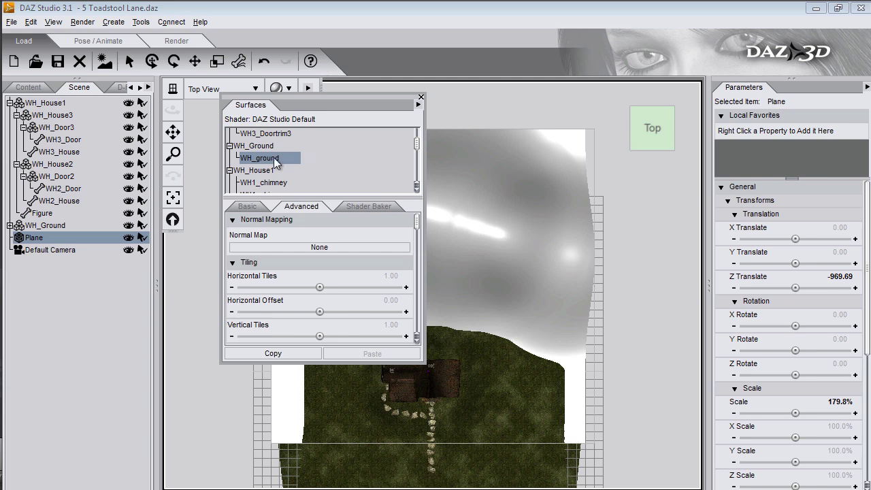
pyautogui.moveTo(417, 220); pyautogui.dragTo(417, 234)
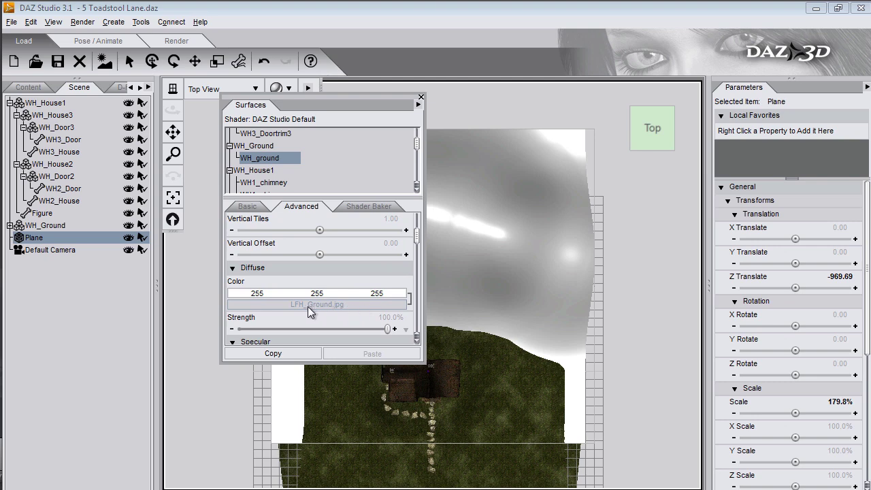
# Assign LFH_Ground.jpg as the diffuse color image of the Plane's Default surface and close the Surfaces pane
pyautogui.click(520, 214)
pyautogui.click(523, 225)
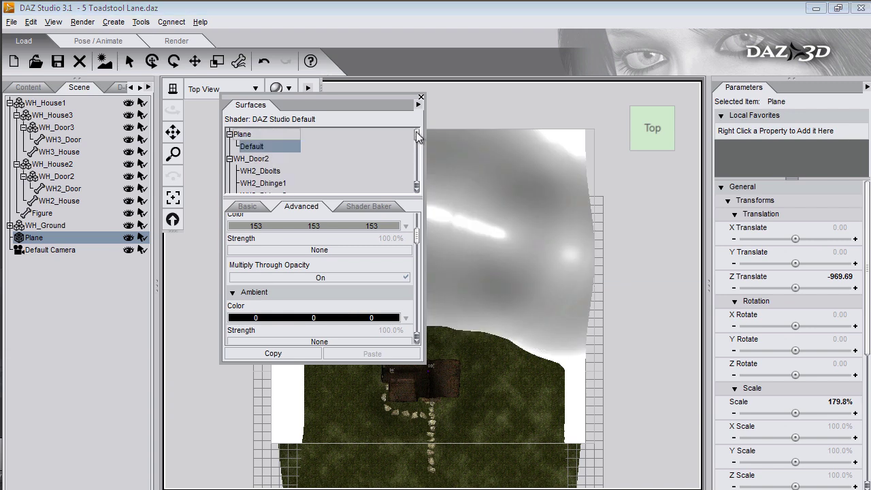
pyautogui.moveTo(414, 234); pyautogui.dragTo(418, 218)
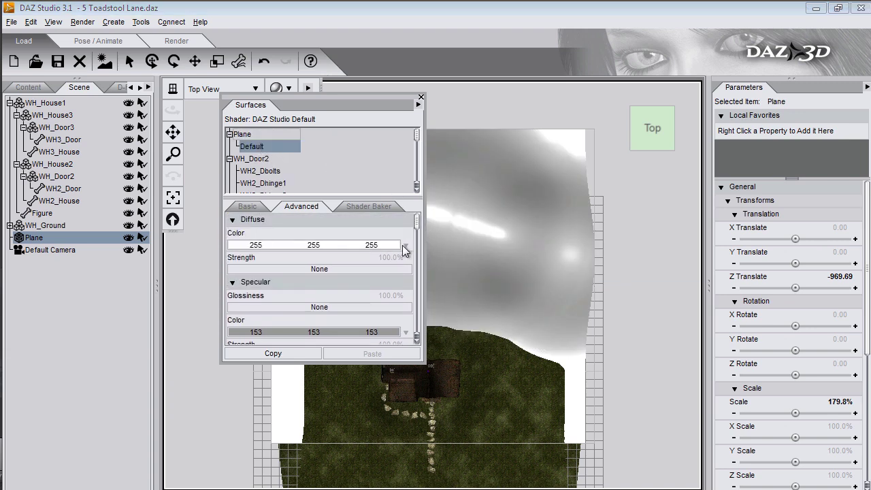
pyautogui.click(406, 246)
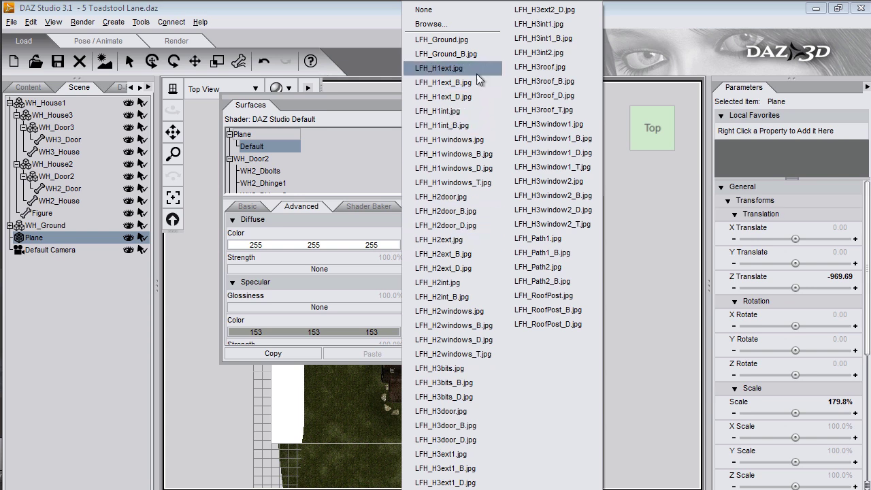
pyautogui.click(476, 40)
pyautogui.click(419, 100)
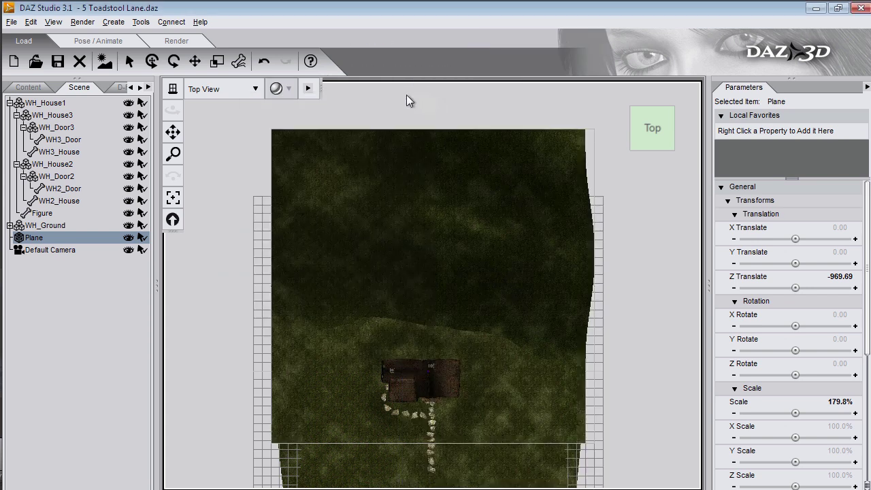
# Return to the Default Camera view and orbit around the house to inspect the textured hills behind it
pyautogui.click(257, 90)
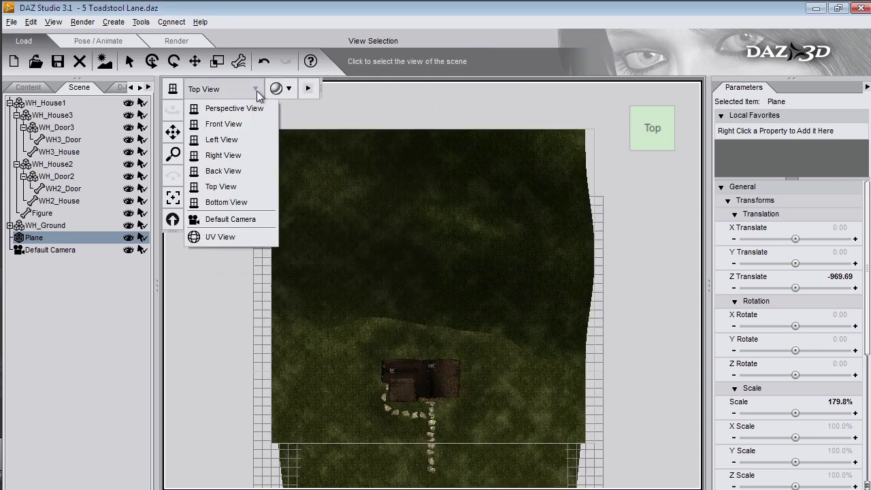
pyautogui.click(245, 218)
pyautogui.moveTo(173, 110); pyautogui.dragTo(172, 78)
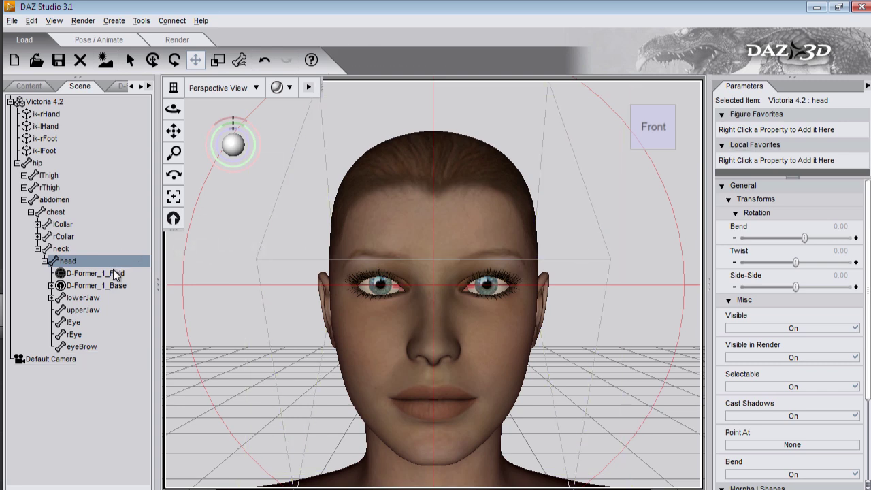
# Examine D-Former_1_Field on Victoria's head and the D-Former_1 nested under its base
pyautogui.click(113, 272)
pyautogui.click(51, 286)
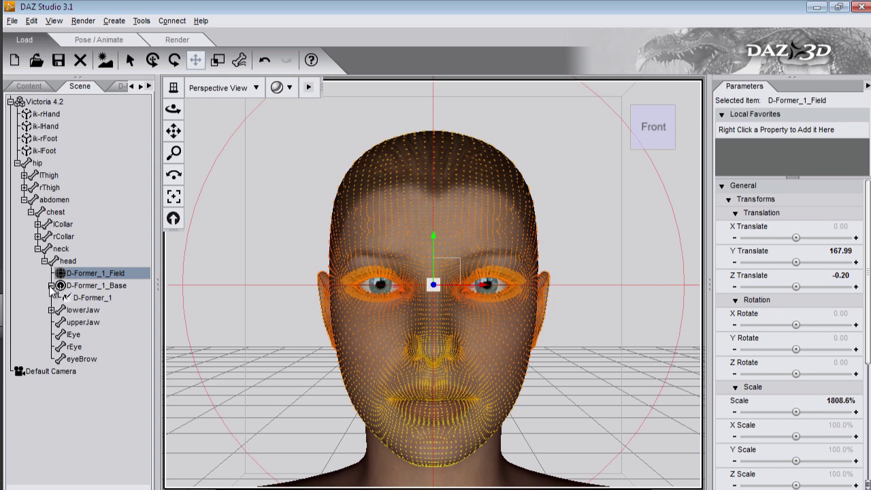
pyautogui.click(88, 298)
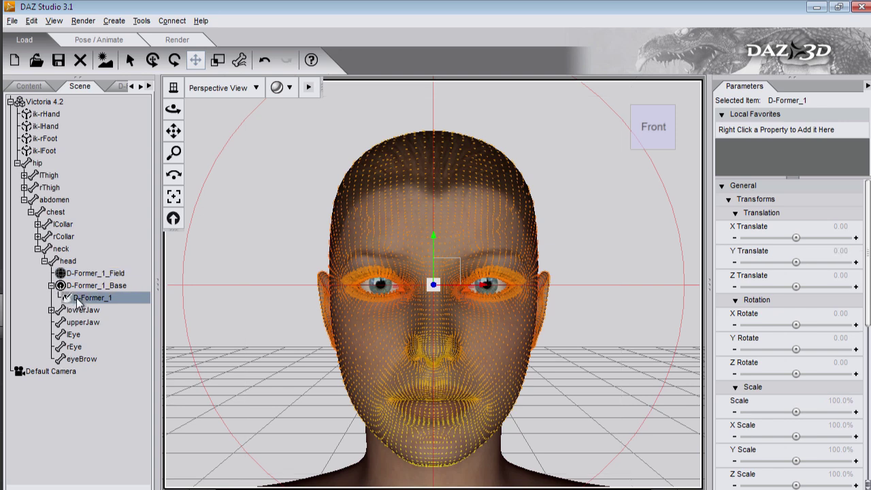
# Move D-Former_1_Base out beside the head to an X translation of -12.01 and inspect the base and D-Former
pyautogui.click(112, 286)
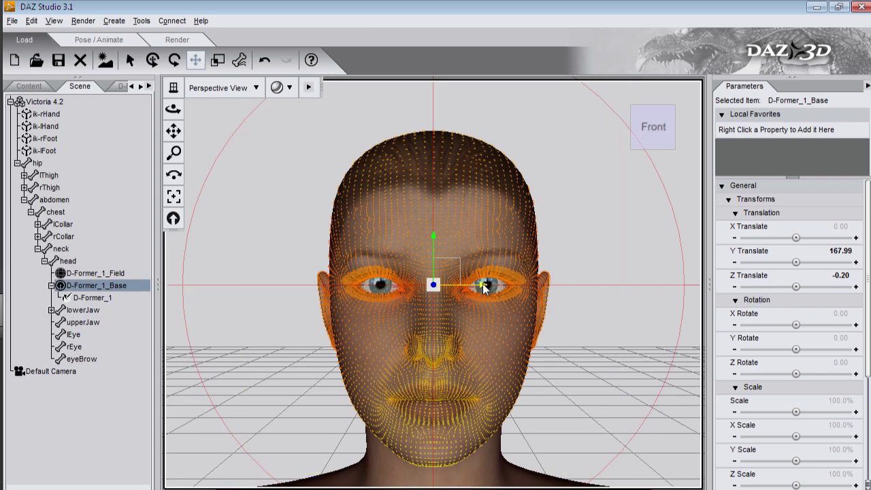
pyautogui.moveTo(483, 287); pyautogui.dragTo(315, 286)
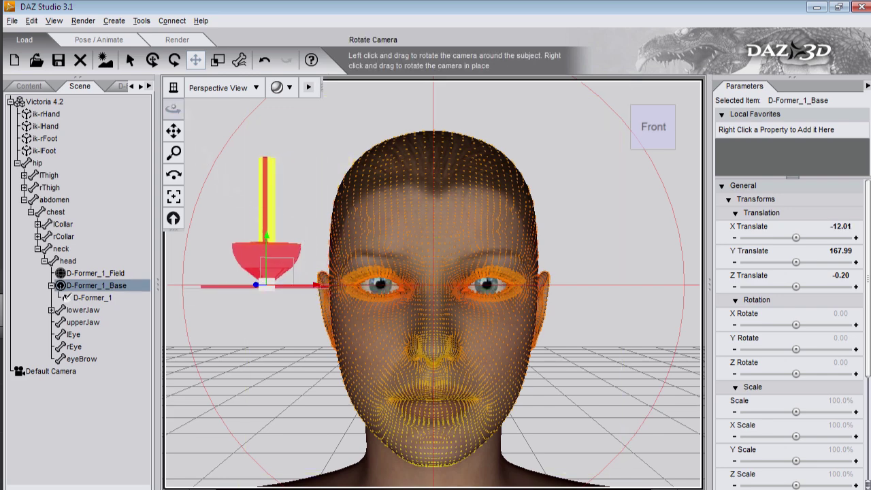
pyautogui.moveTo(173, 109); pyautogui.dragTo(233, 165)
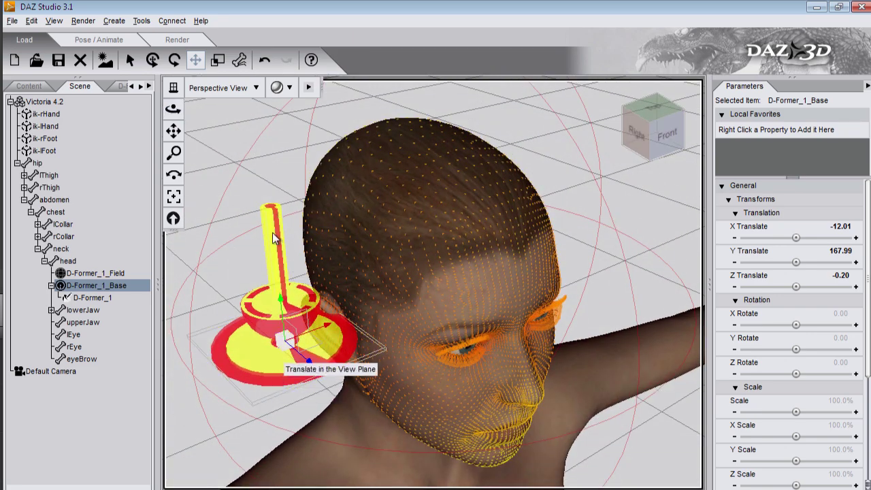
pyautogui.click(91, 298)
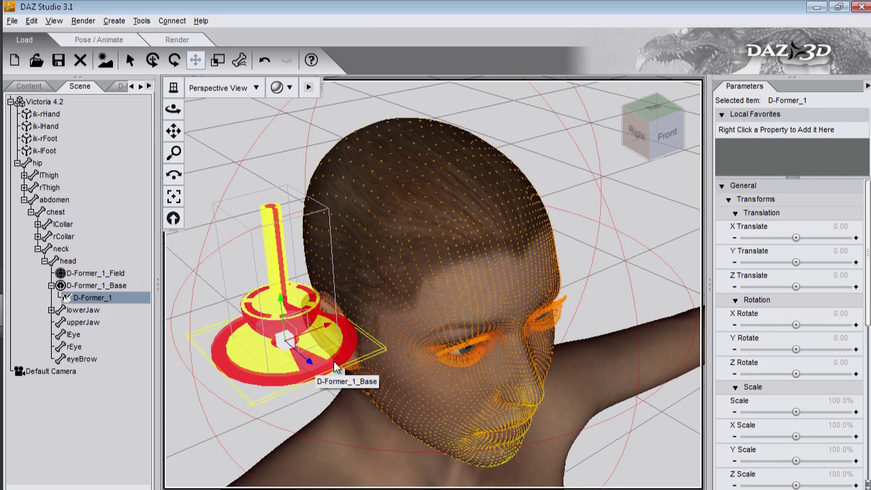
# In the Right View, position D-Former_1_Field near the tip of the nose and shrink it around the nose area
pyautogui.click(225, 87)
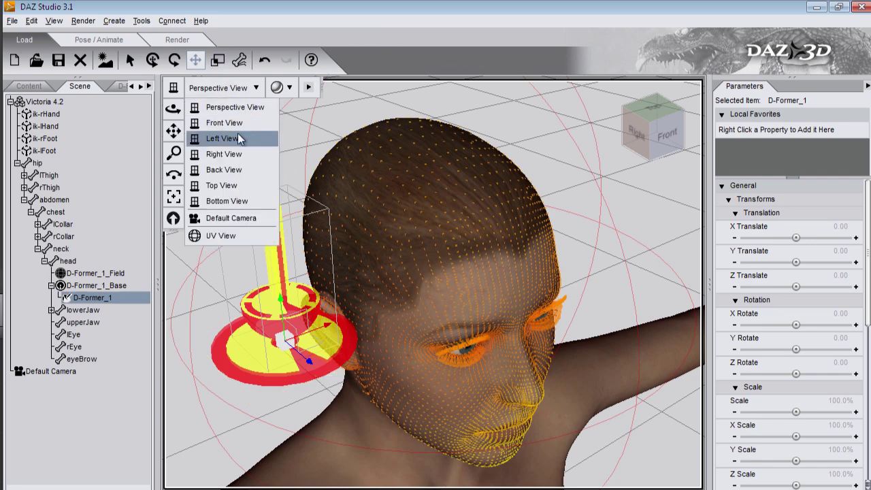
pyautogui.click(225, 154)
pyautogui.click(182, 196)
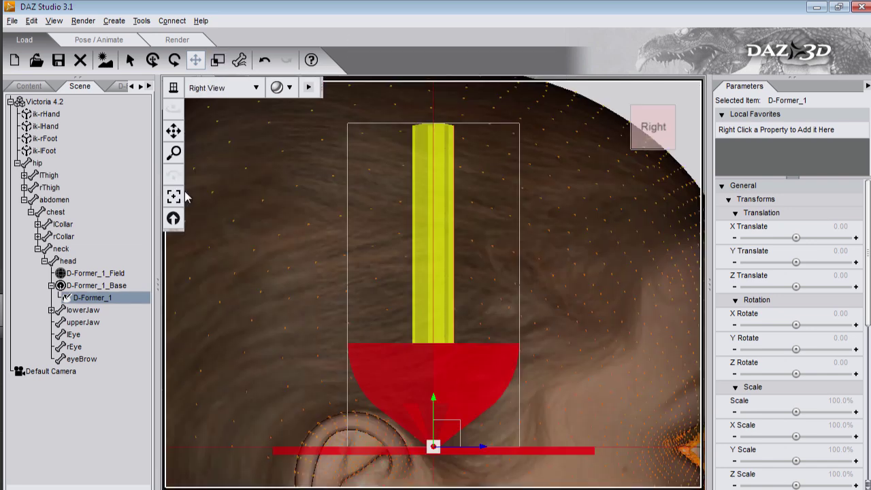
pyautogui.moveTo(173, 131); pyautogui.dragTo(89, 39)
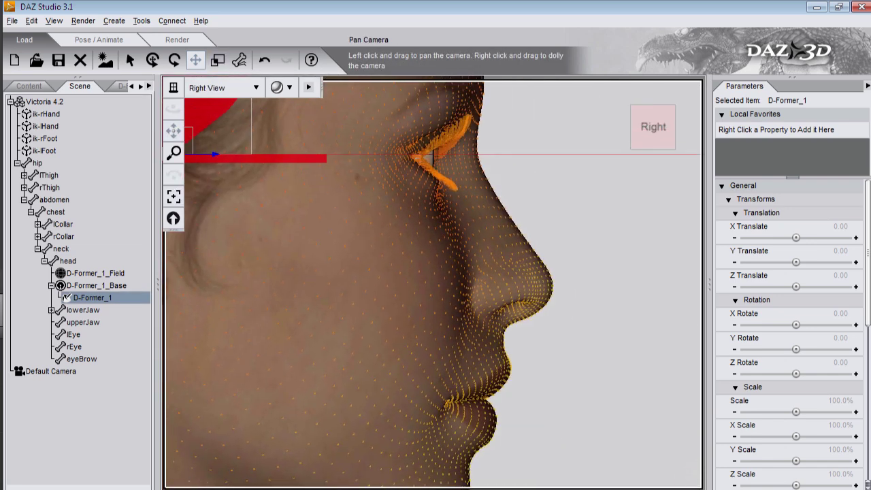
pyautogui.click(122, 271)
pyautogui.moveTo(795, 286); pyautogui.dragTo(787, 261)
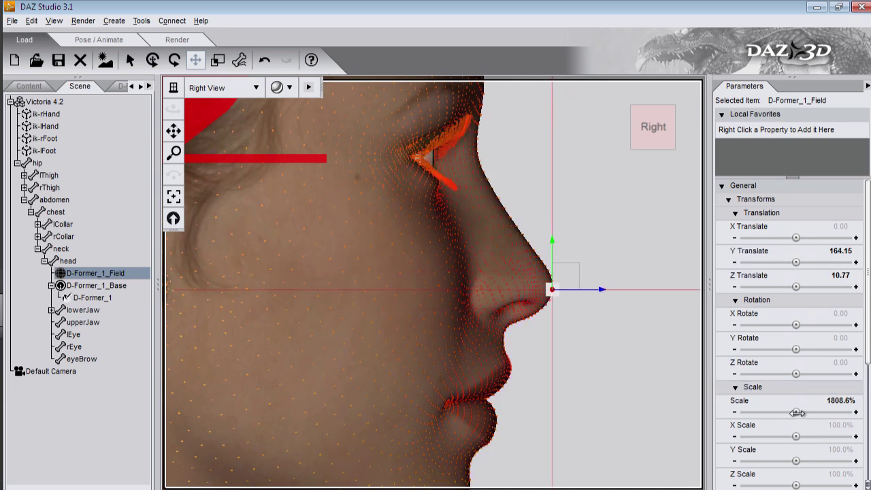
pyautogui.moveTo(796, 412); pyautogui.dragTo(763, 412)
pyautogui.moveTo(551, 289); pyautogui.dragTo(531, 264)
# Move D-Former_1_Base toward the front of the face with Z translation 8.14 and X translation 0
pyautogui.click(217, 158)
pyautogui.moveTo(795, 279); pyautogui.dragTo(802, 274)
pyautogui.click(840, 230)
pyautogui.write('0')
pyautogui.press('Return')
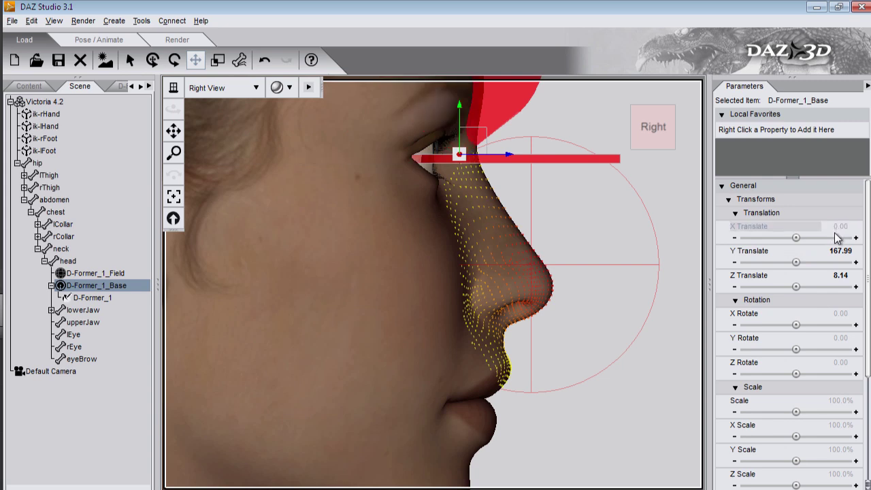
# Lower D-Former_1_Base to Y translation 165.74, and reshape the nose with D-Former_1 at X rotation 17.68 and Z translation 0.62
pyautogui.moveTo(460, 117); pyautogui.dragTo(461, 191)
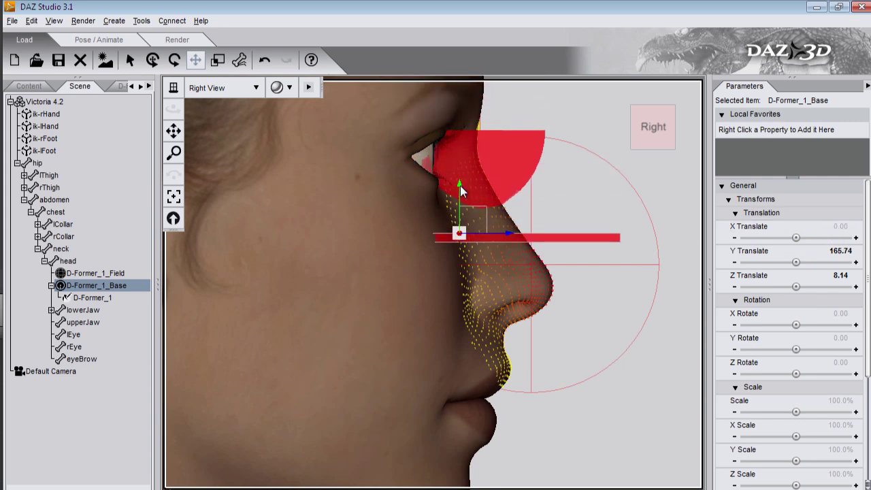
pyautogui.click(92, 297)
pyautogui.moveTo(795, 324); pyautogui.dragTo(817, 324)
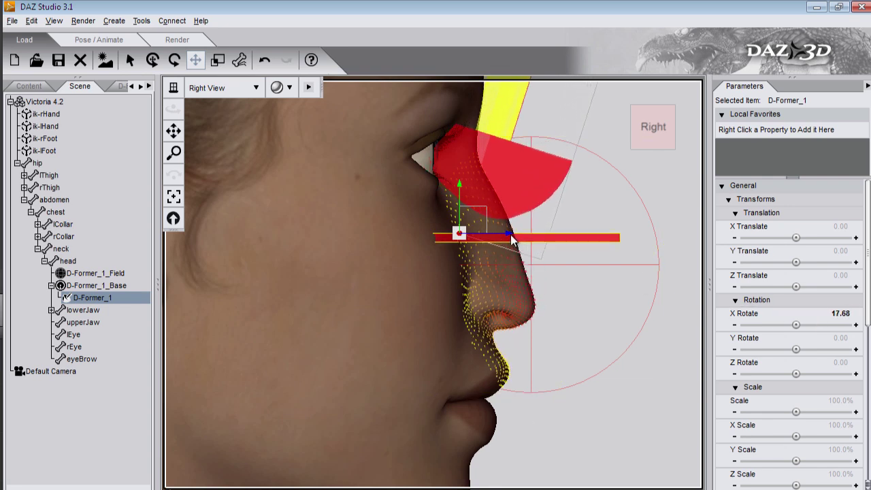
pyautogui.moveTo(511, 234); pyautogui.dragTo(530, 237)
# Hide D-Former_1 together with its field and base in the scene, and clear the selection
pyautogui.moveTo(158, 344); pyautogui.dragTo(197, 347)
pyautogui.click(169, 297)
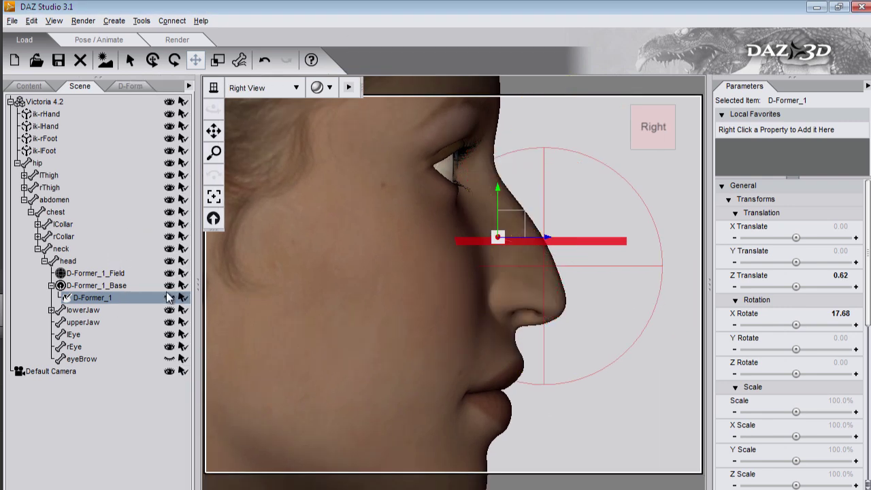
pyautogui.click(169, 273)
pyautogui.hotkey('ctrl', 'shift', 'a')
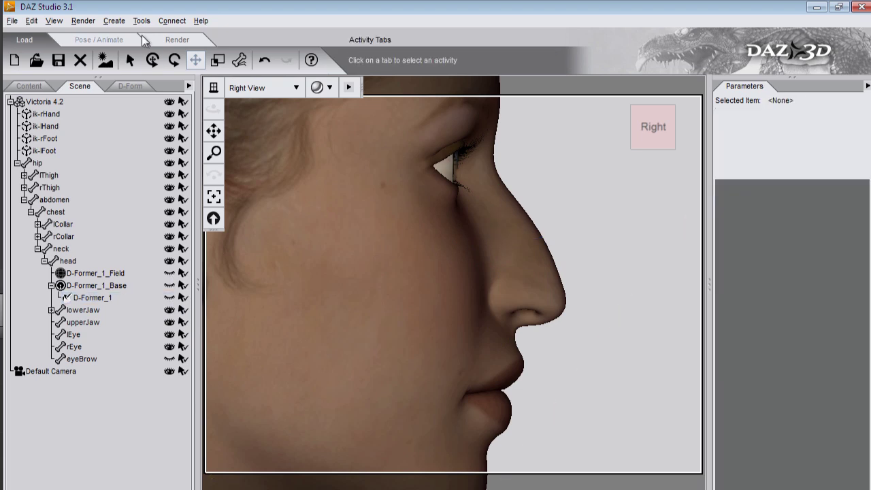
# Examine the reshaped nose on Victoria's head in the Perspective View
pyautogui.click(263, 88)
pyautogui.click(262, 106)
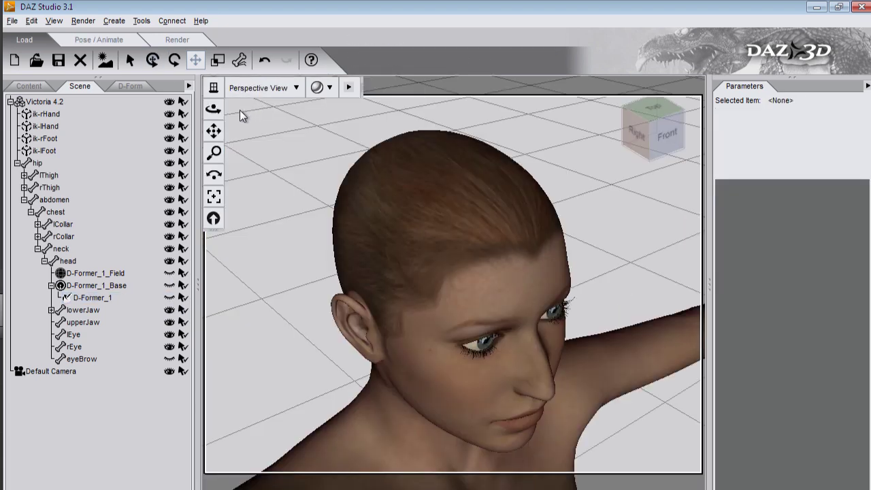
pyautogui.moveTo(213, 109); pyautogui.dragTo(136, 86)
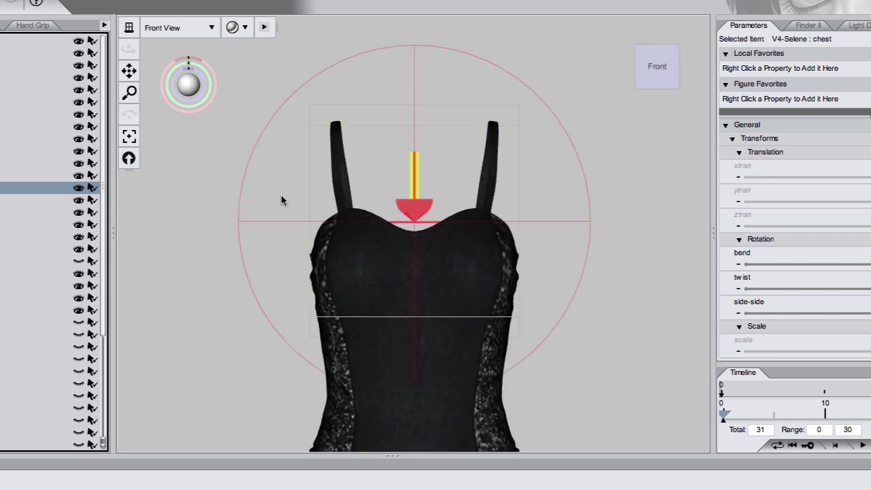
# On the V4-Selene chest, position D-Former_1_Field and use D-Former_1 to extend the corset over the character's right breast
pyautogui.click(249, 208)
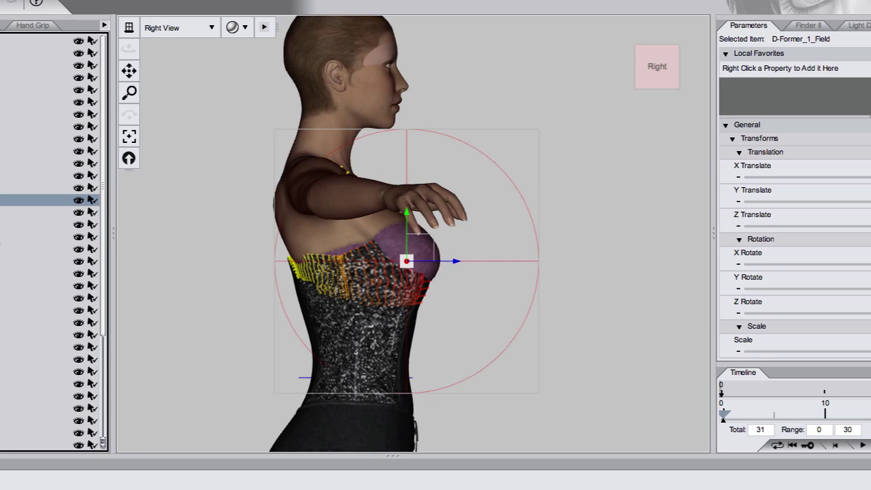
pyautogui.press('Down')
pyautogui.press('Down')
pyautogui.moveTo(372, 221); pyautogui.dragTo(380, 209)
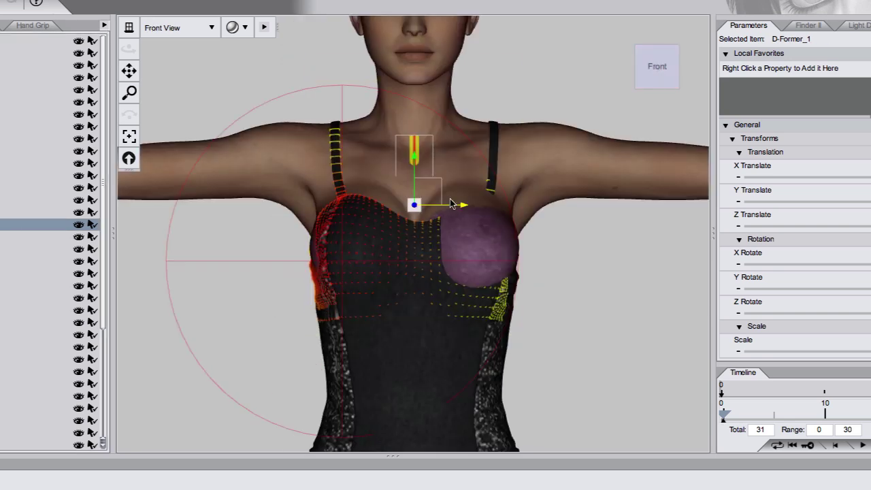
pyautogui.moveTo(433, 198); pyautogui.dragTo(443, 210)
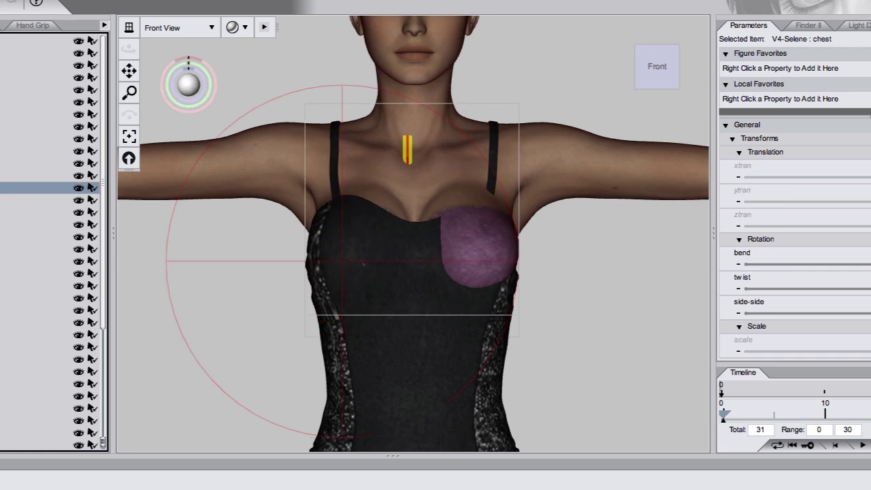
# Add a second D-Former to the V4-Selene chest and match D-Former_2_Field to D-Former_1_Field's position and size
pyautogui.click(31, 2)
pyautogui.click(40, 32)
pyautogui.press('Return')
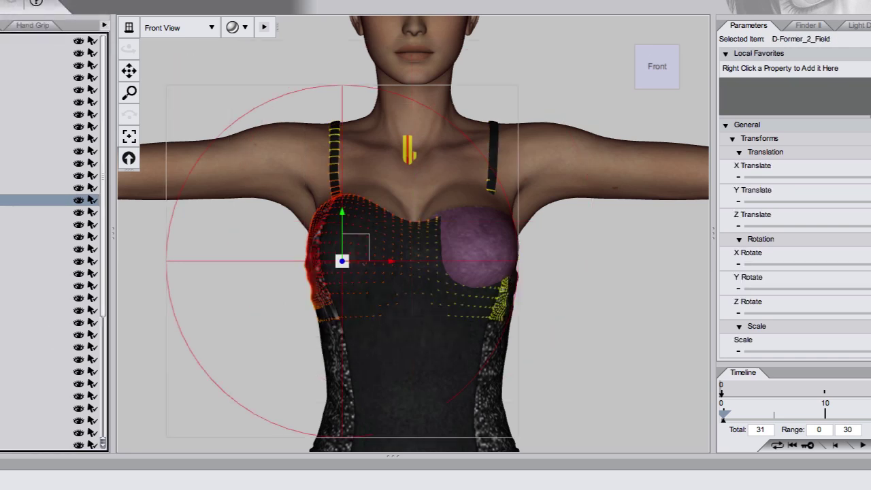
pyautogui.click(41, 249)
pyautogui.click(41, 212)
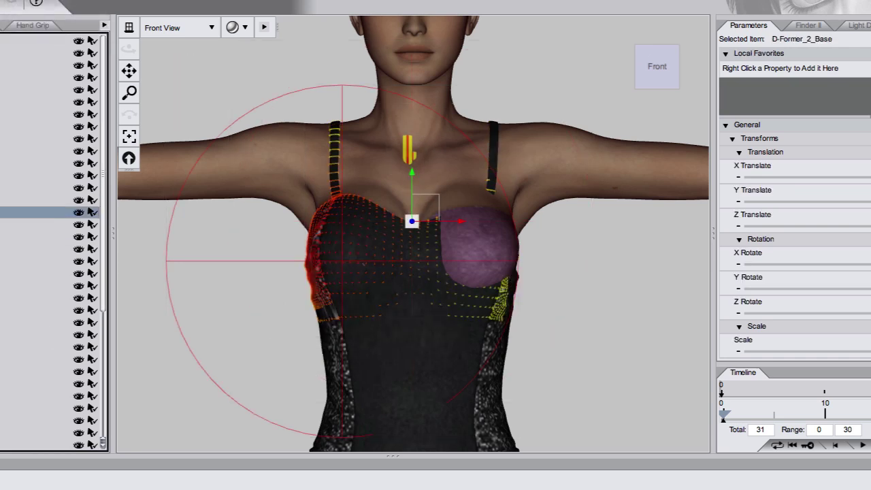
# Mirror D-Former_2_Field to the uncovered breast and use D-Former_2 to pull the corset over it
pyautogui.click(40, 225)
pyautogui.click(41, 199)
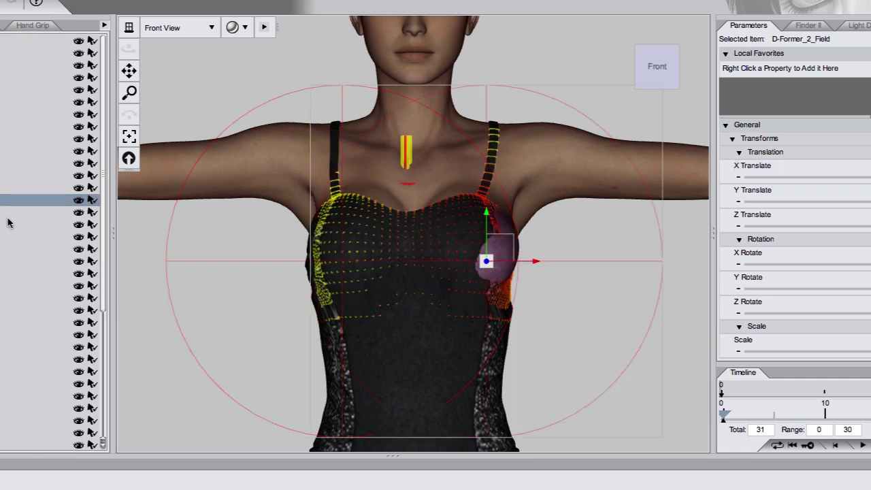
pyautogui.click(8, 225)
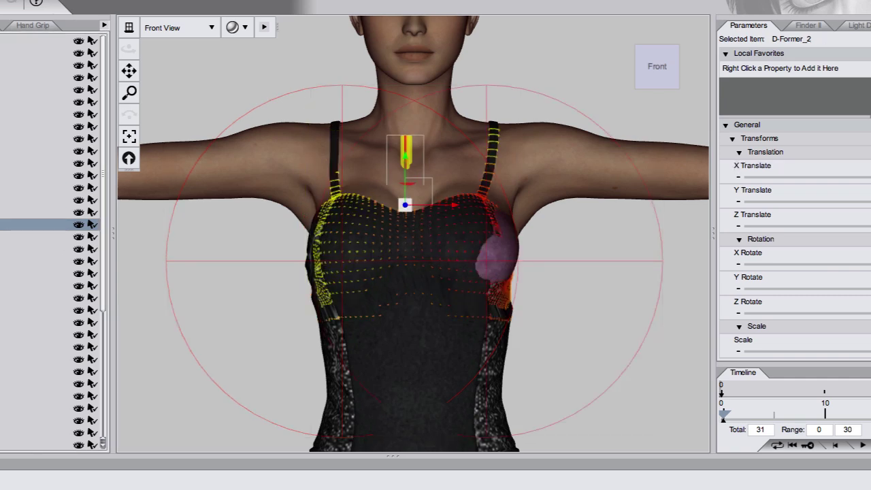
# Compare the reality_scenebefore and reality_sceneafter renders of the horse rider side by side
pyautogui.click(167, 398)
pyautogui.scroll(-5, 196, 332)
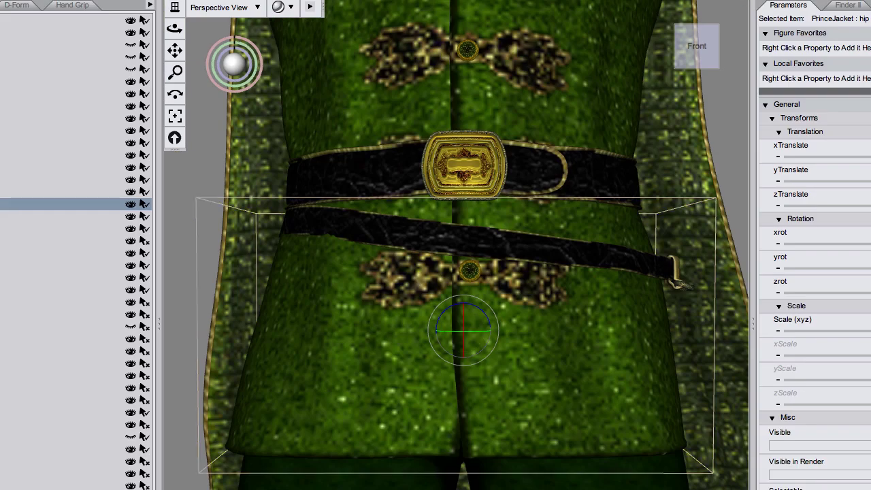
# Add a D-Former to the PrinceJacket hip and, in the Right View, position D-Former_1_Field toward the front of the jacket skirt
pyautogui.click(55, 11)
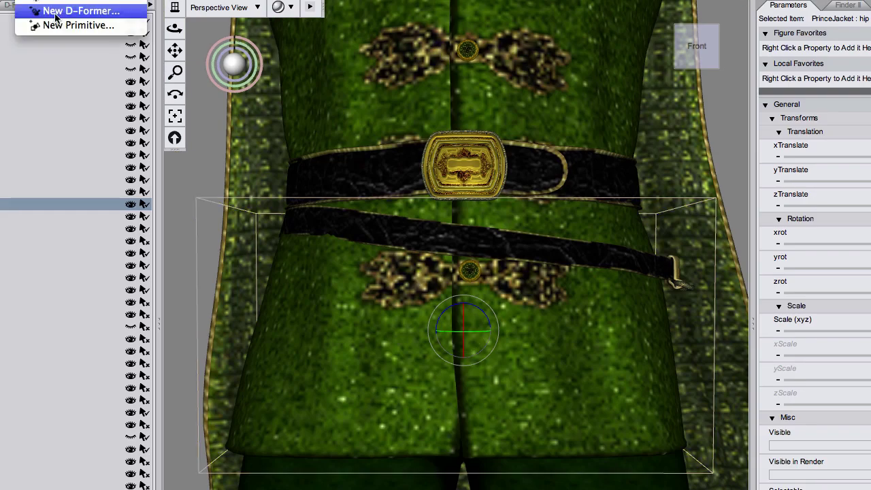
pyautogui.click(55, 13)
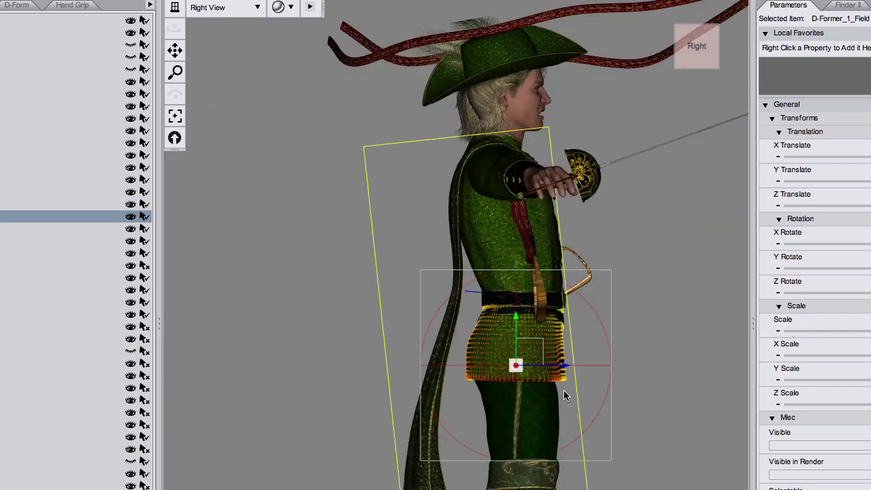
pyautogui.moveTo(515, 365); pyautogui.dragTo(563, 373)
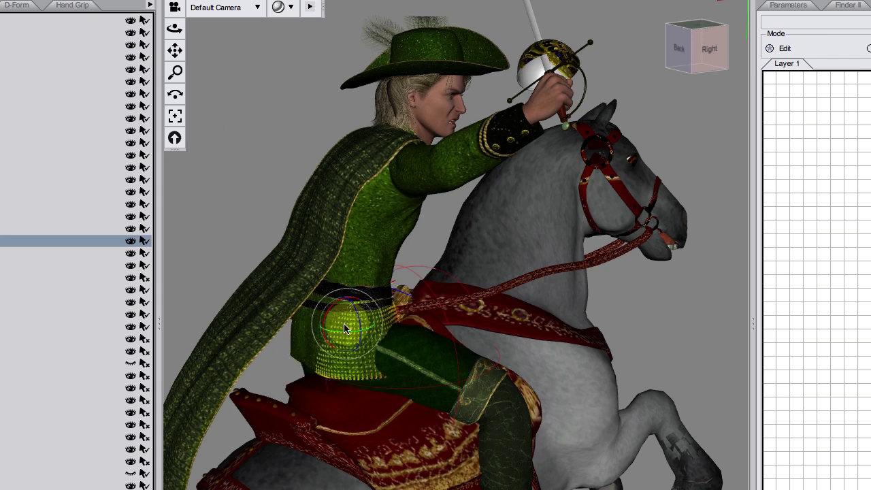
# From the Default Camera, pull the jacket's lower front forward over the rider's thigh with the D-Former and clear the selection
pyautogui.moveTo(345, 325); pyautogui.dragTo(412, 320)
pyautogui.hotkey('alt', 'shift', 't')
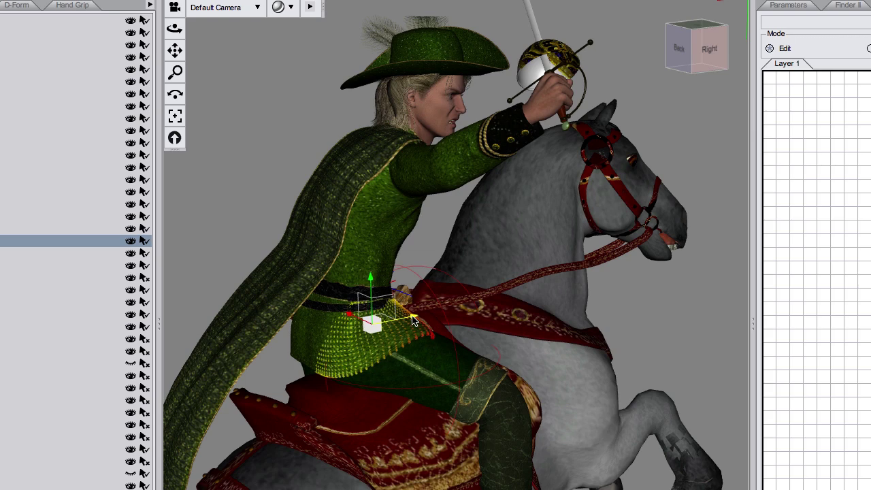
pyautogui.click(671, 332)
pyautogui.click(849, 0)
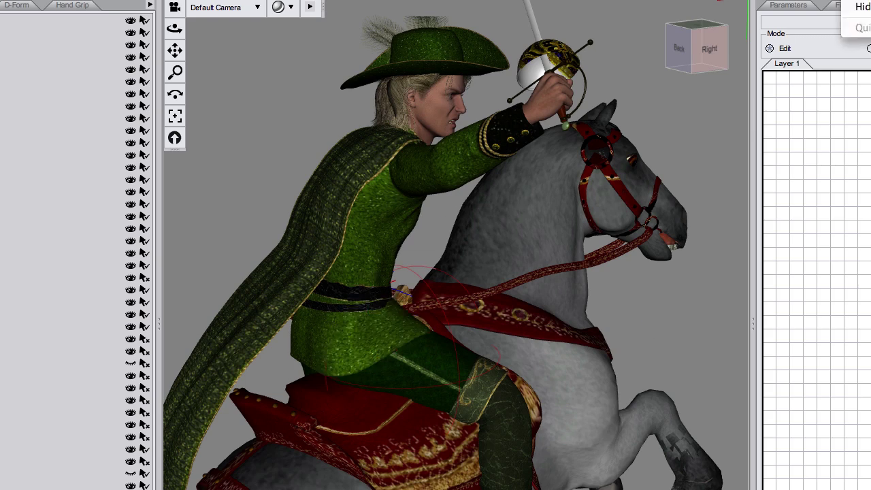